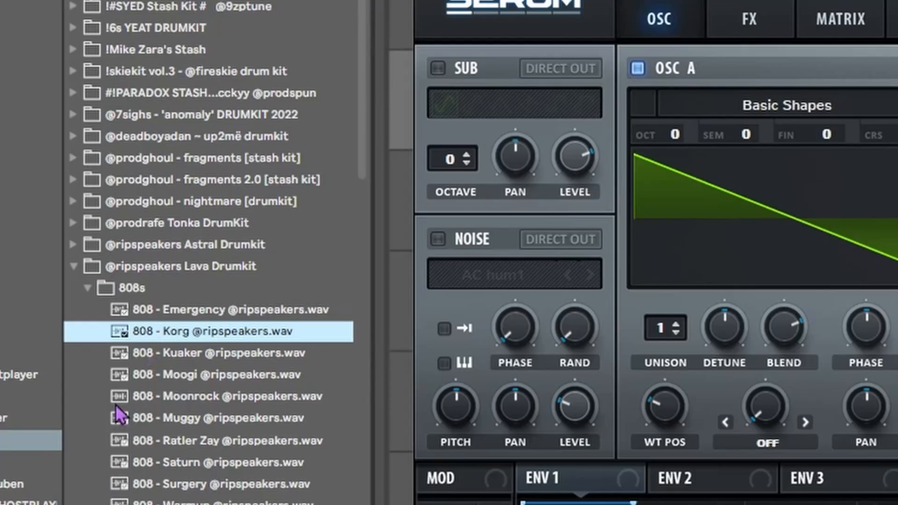
Shift oscillator A's wavetable position to a triangle wave and lower Envelope 1's sustain to -oo dB.
drag(658, 405, 641, 443)
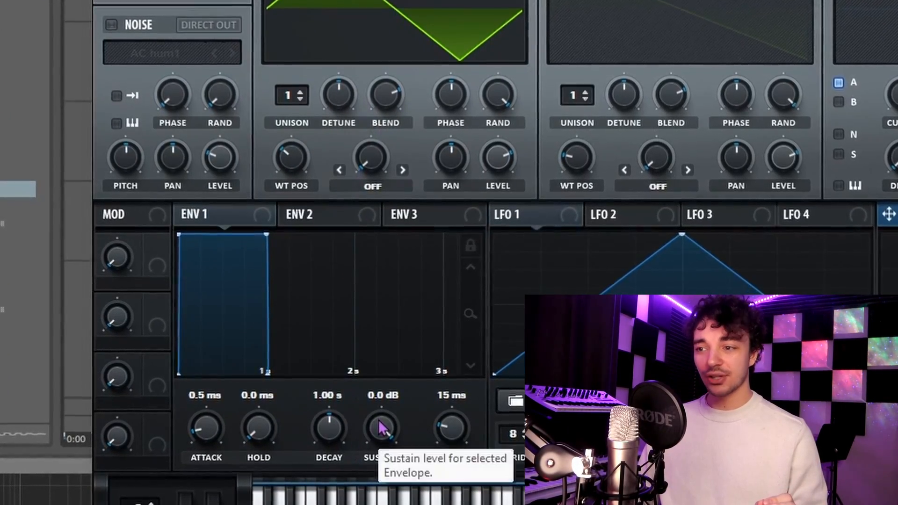
drag(381, 426, 381, 472)
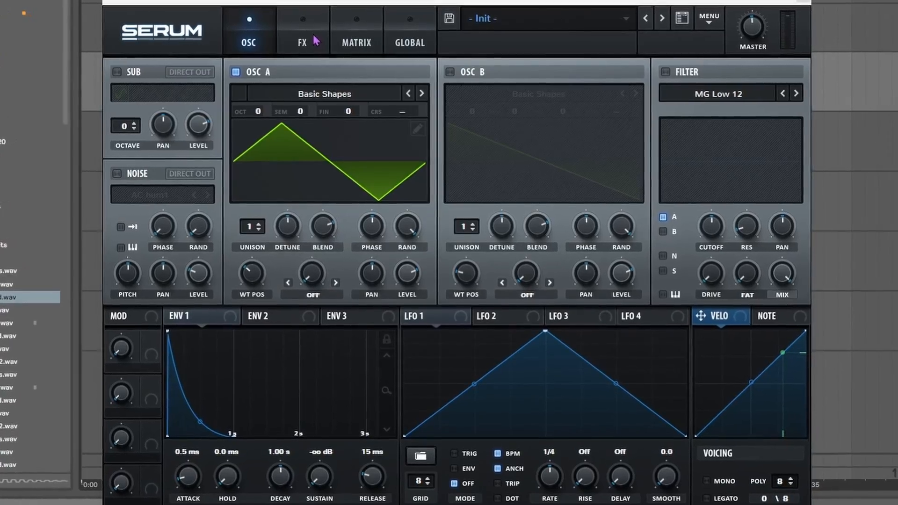
Enable the Distortion effect and set its type to Downsample.
click(313, 24)
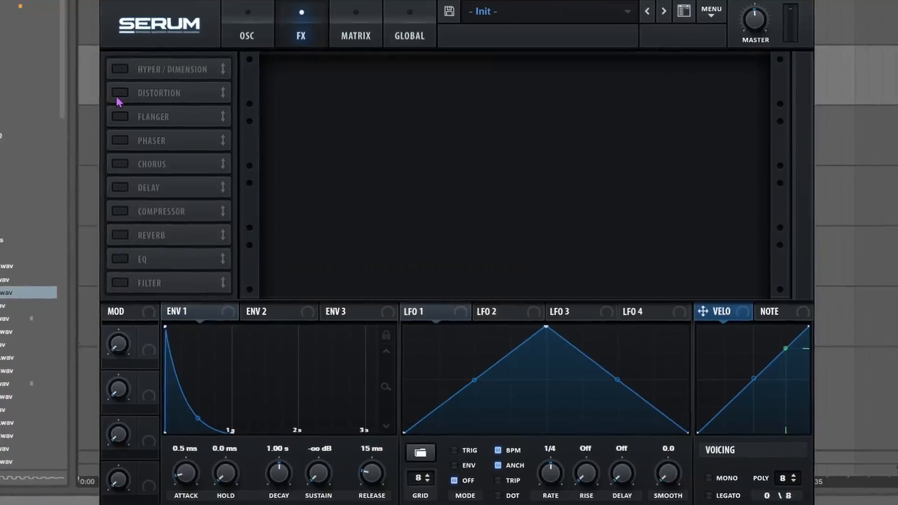
click(117, 93)
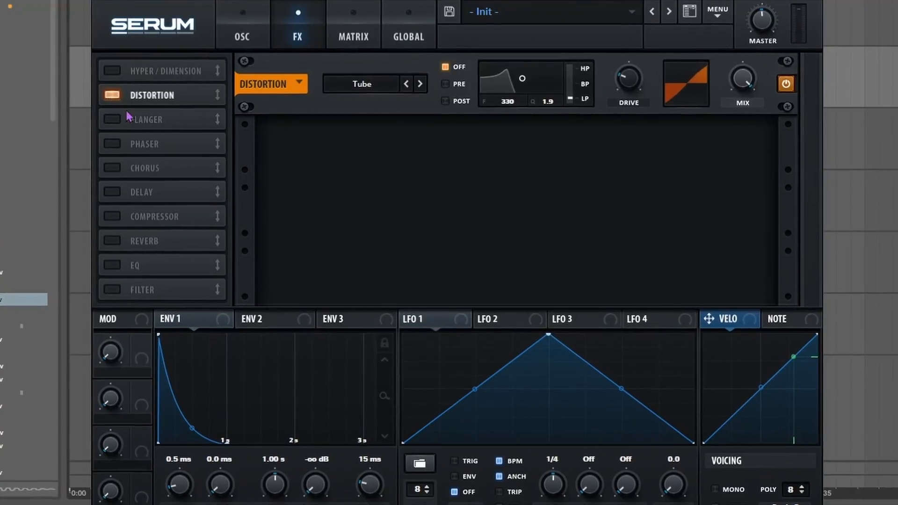
click(367, 93)
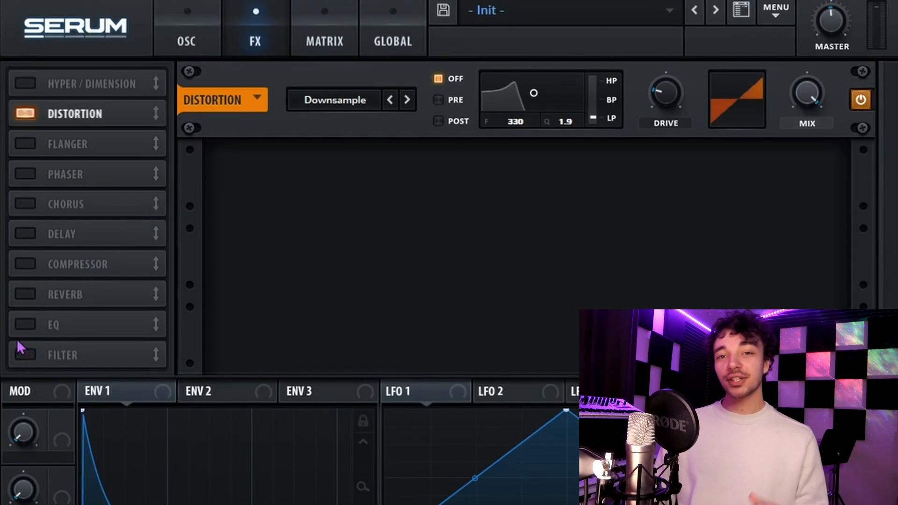
Enable the EQ effect with a high-pass lower band and modulate that band's frequency with LFO 1.
click(24, 324)
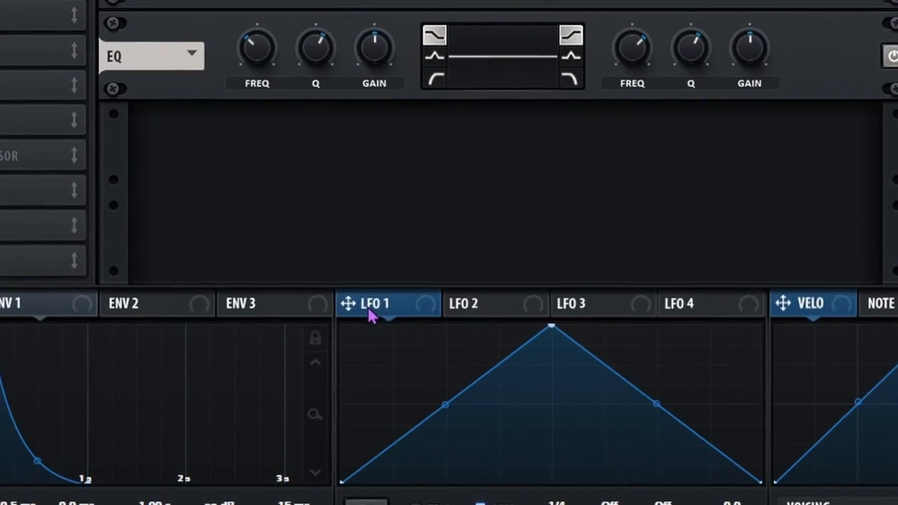
drag(367, 306, 271, 101)
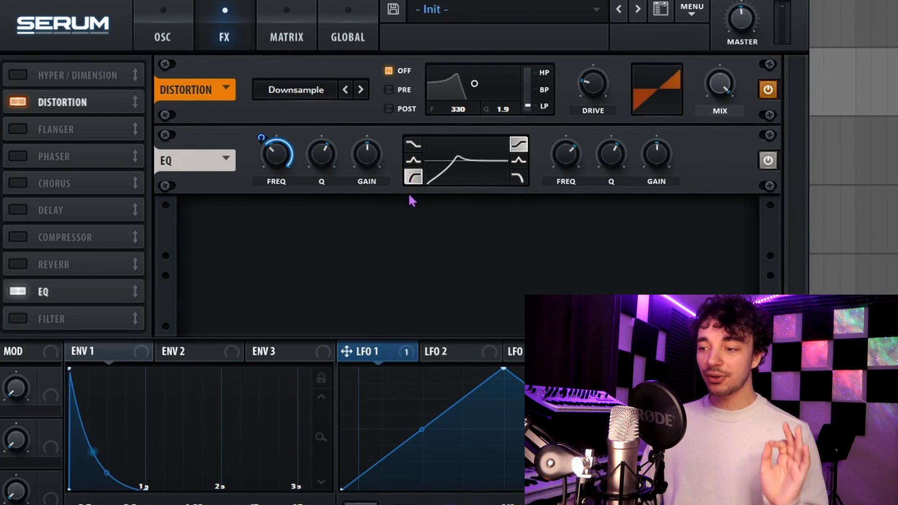
right_click(265, 140)
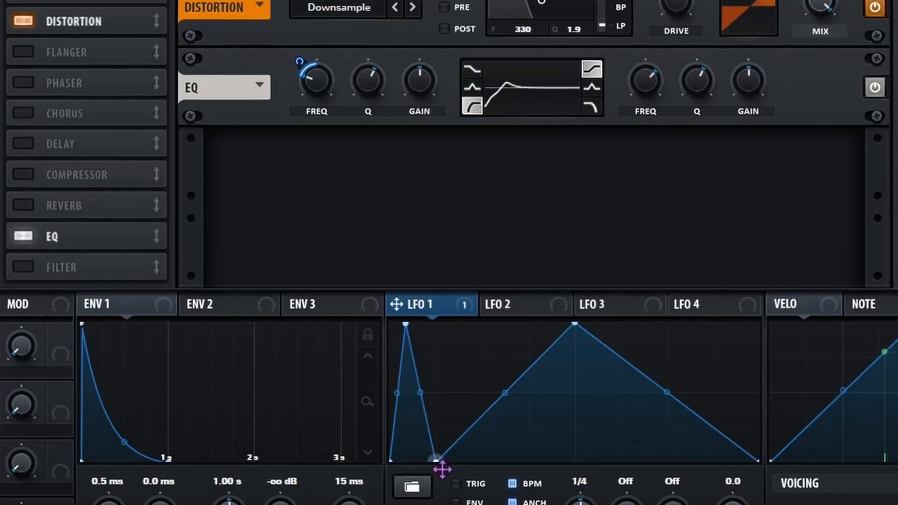
Curve the sides of LFO 1's first peak and add shorter spikes of rising height after it.
drag(397, 392, 397, 429)
drag(419, 393, 419, 433)
double_click(458, 428)
double_click(502, 395)
double_click(528, 362)
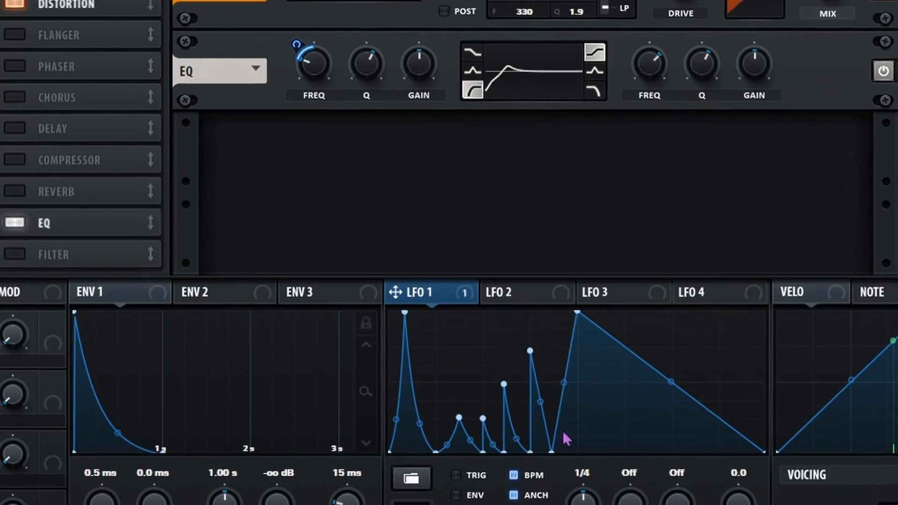
Fill the second half of LFO 1 with curved spikes of varying heights and set its rate to 2 bar.
drag(575, 322, 581, 334)
double_click(621, 461)
double_click(607, 414)
double_click(644, 351)
double_click(675, 442)
double_click(677, 397)
double_click(700, 378)
double_click(724, 360)
double_click(747, 378)
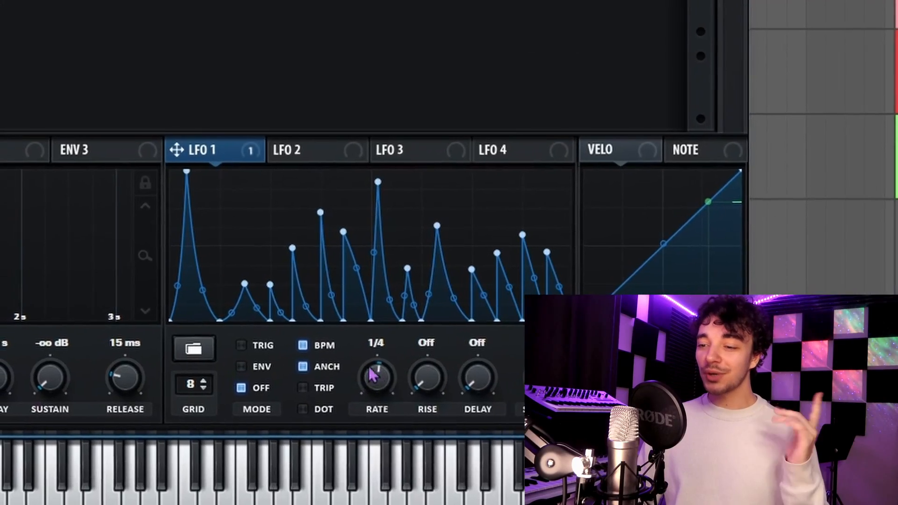
drag(584, 494, 601, 450)
drag(421, 326, 403, 438)
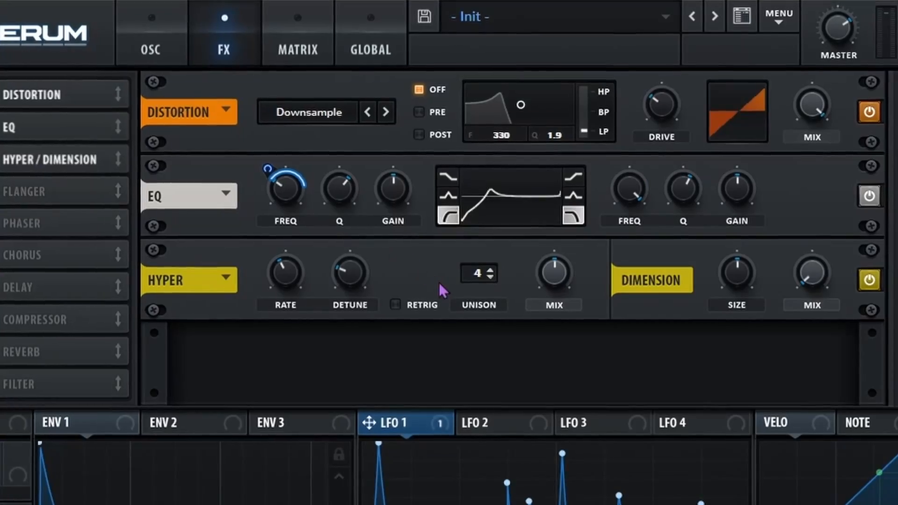
Adjust the Hyper effect's detune amount.
mouse_move(344, 269)
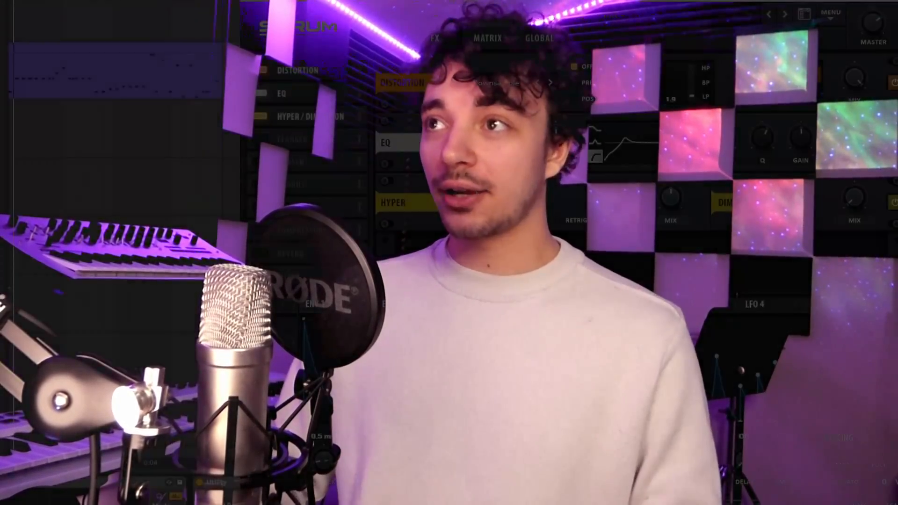
mouse_move(668, 191)
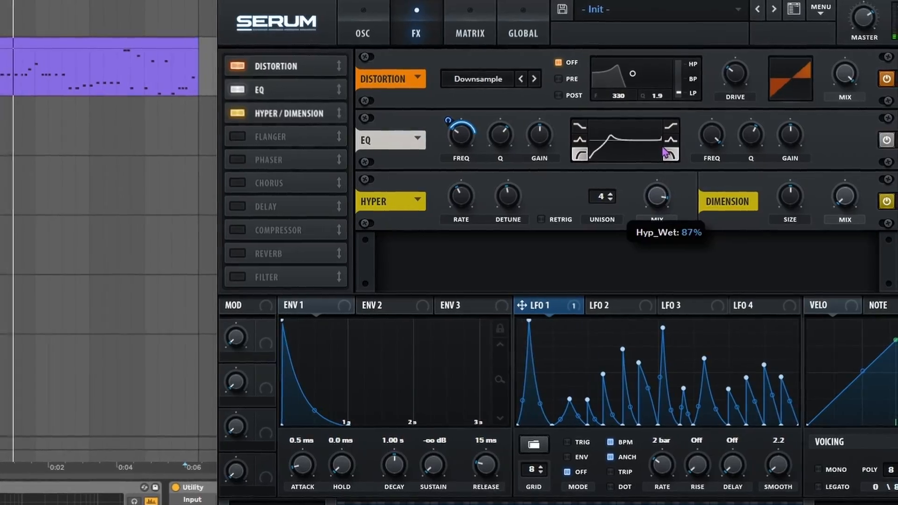
mouse_move(505, 202)
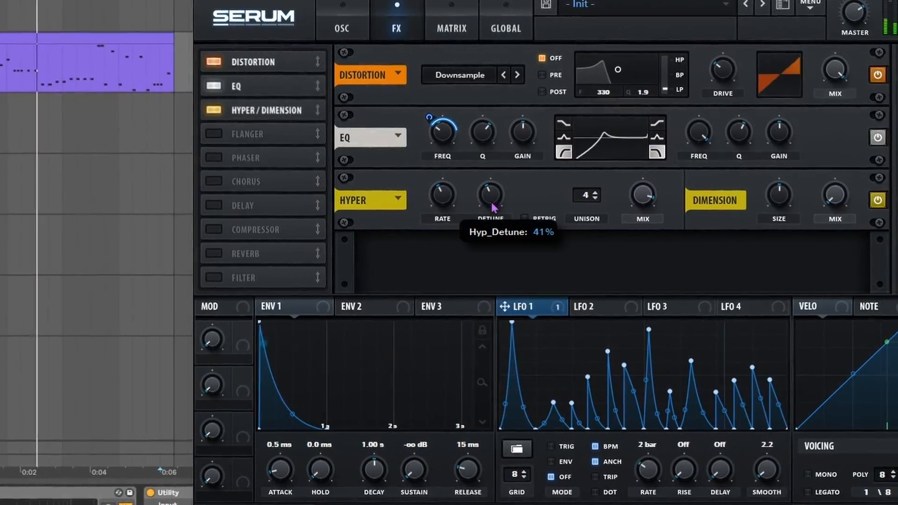
drag(494, 207, 484, 195)
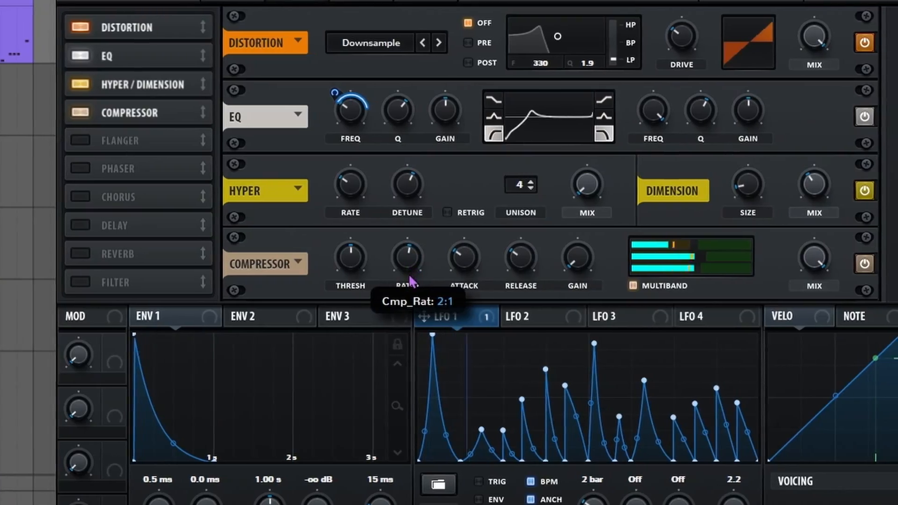
Try adjusting the Chorus effect's low-pass filter frequency.
mouse_move(799, 277)
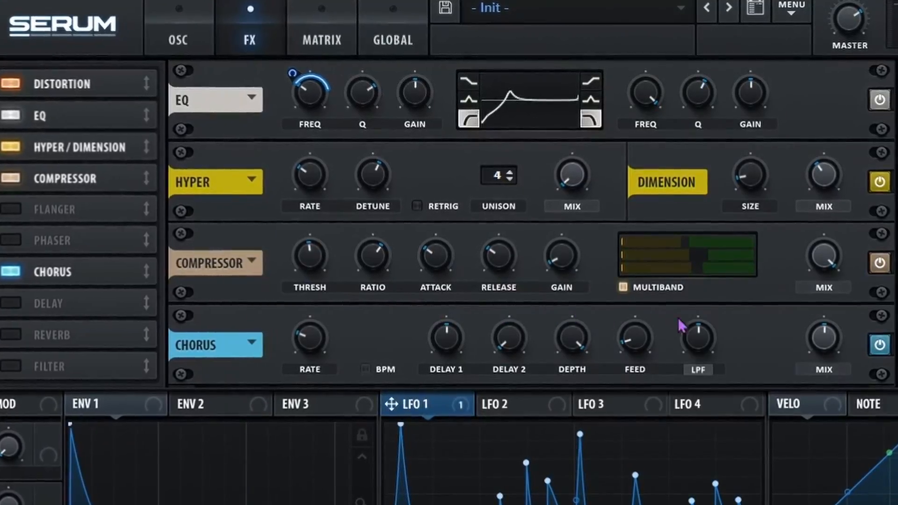
mouse_move(701, 344)
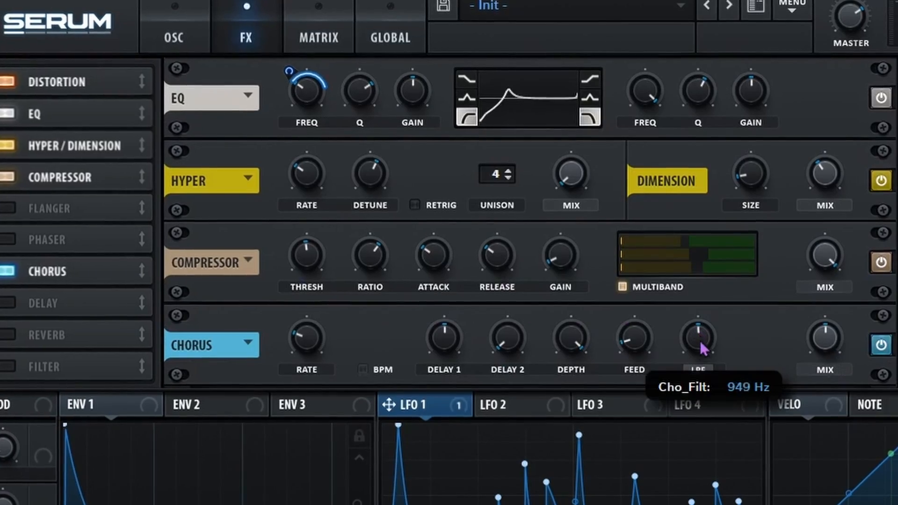
mouse_move(701, 348)
mouse_down()
mouse_move(693, 378)
mouse_move(733, 237)
mouse_move(710, 353)
mouse_up()
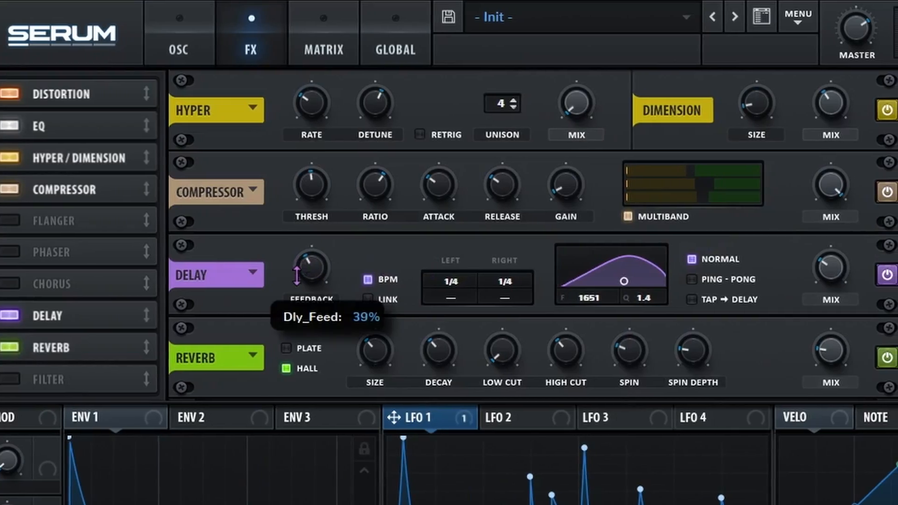
Try adjusting the Delay effect's feedback and mix.
drag(311, 266, 310, 285)
mouse_move(814, 261)
drag(814, 262, 814, 251)
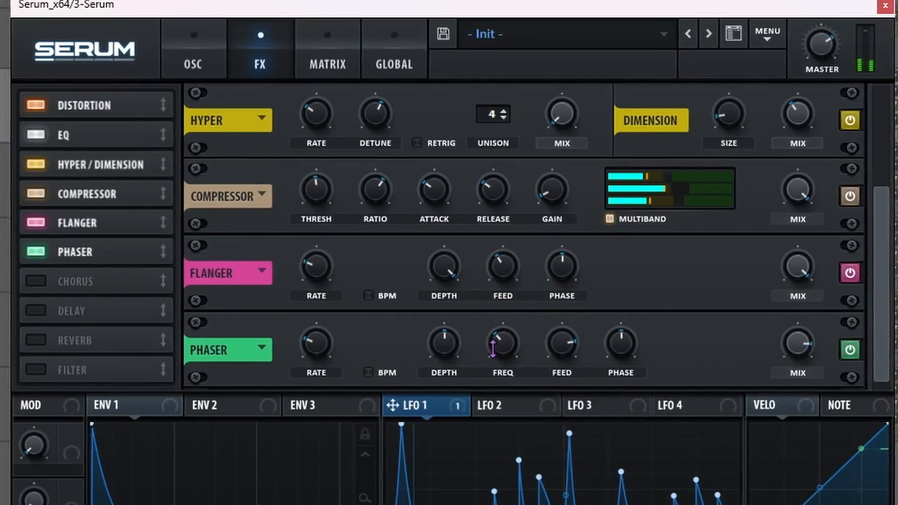
Try adjusting the Phaser's frequency and the Flanger's feedback.
drag(493, 348, 492, 337)
drag(502, 267, 503, 254)
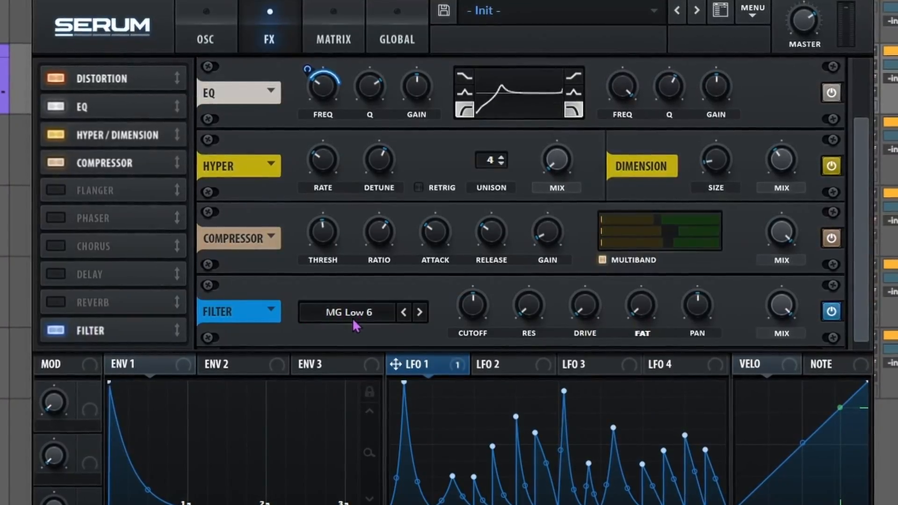
Open the list of filter types for the Filter effect.
click(352, 318)
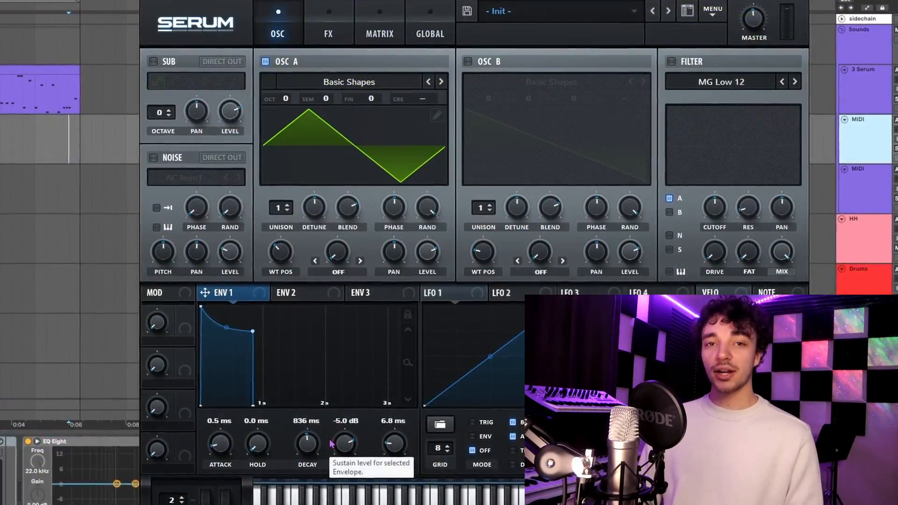
Enable oscillator B and load the BottleBlow wavetable from the Digital category.
click(468, 62)
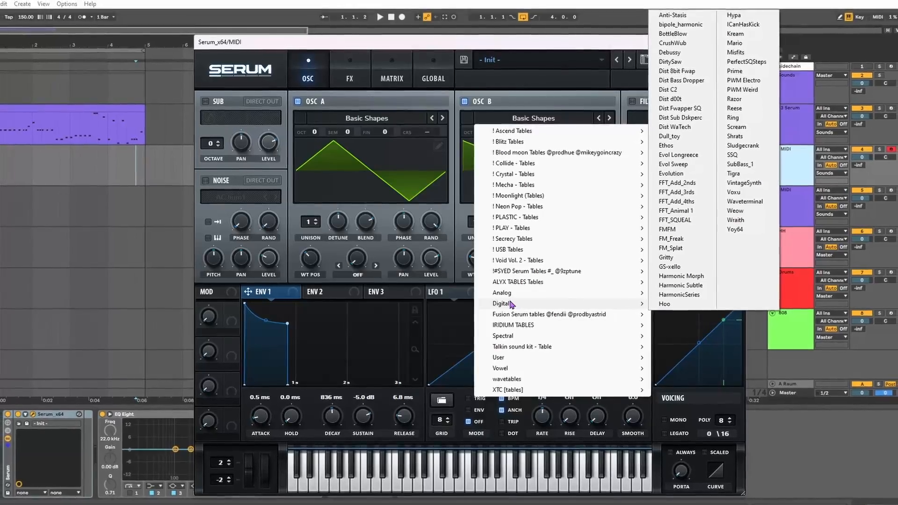
click(666, 39)
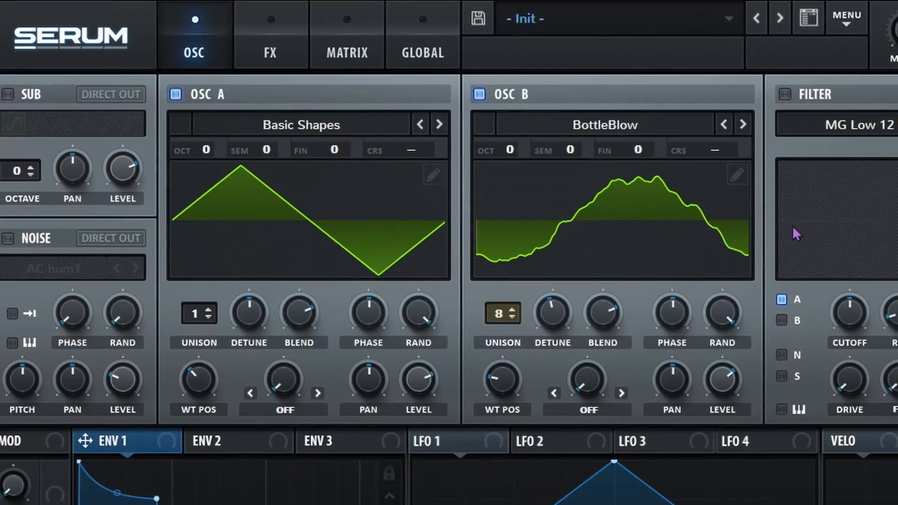
Enable the oscillator filter with the MG Low 18 type and adjust its mix.
click(802, 96)
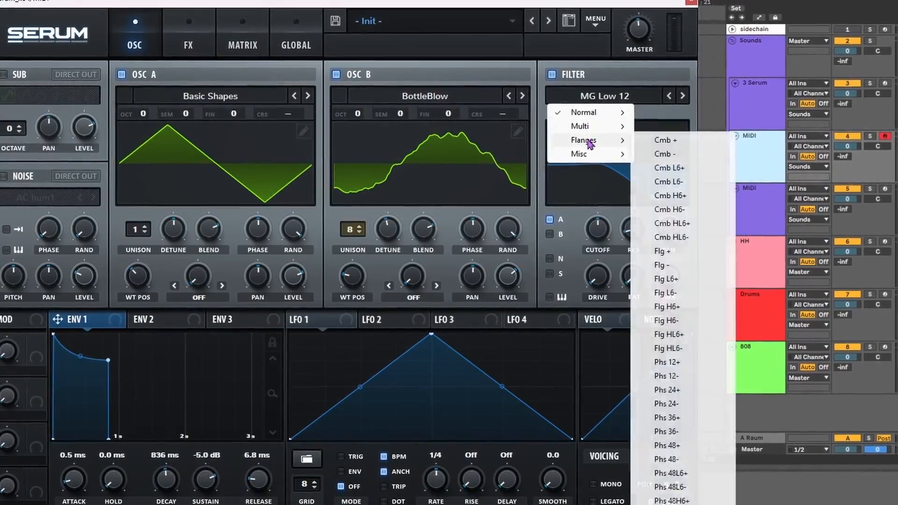
mouse_move(584, 153)
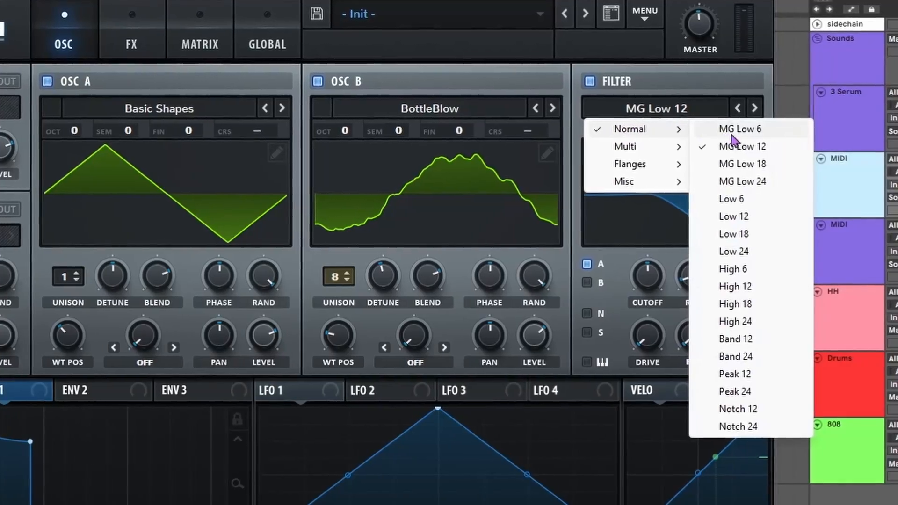
click(741, 147)
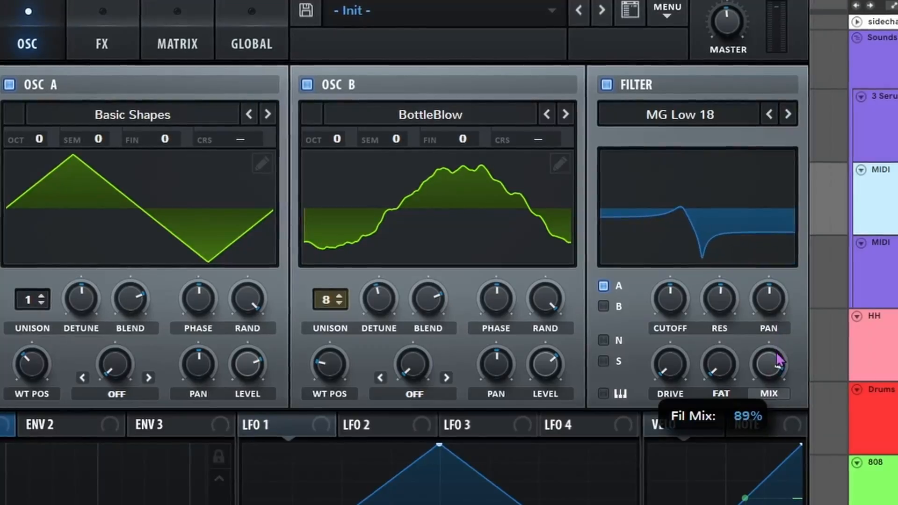
drag(775, 369, 775, 373)
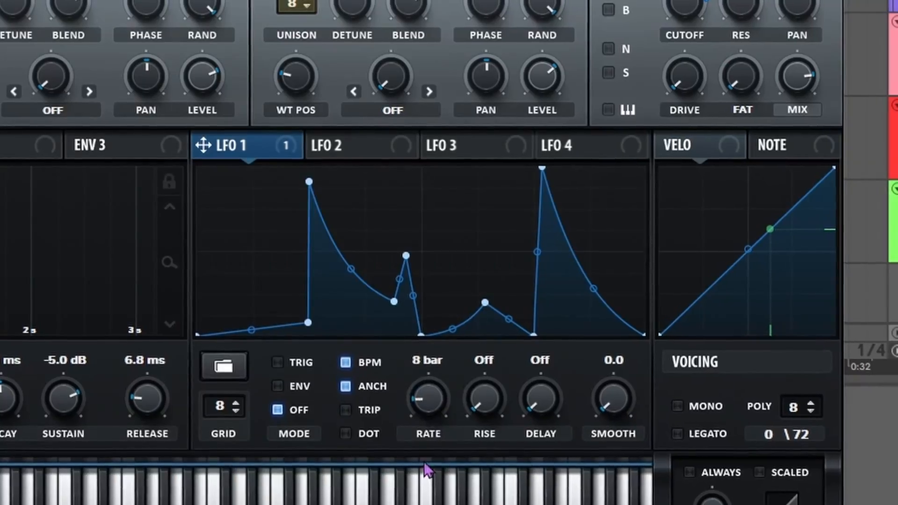
Adjust LFO 1's rate and show oscillator B's wavetable in the 3D view.
drag(427, 473, 422, 425)
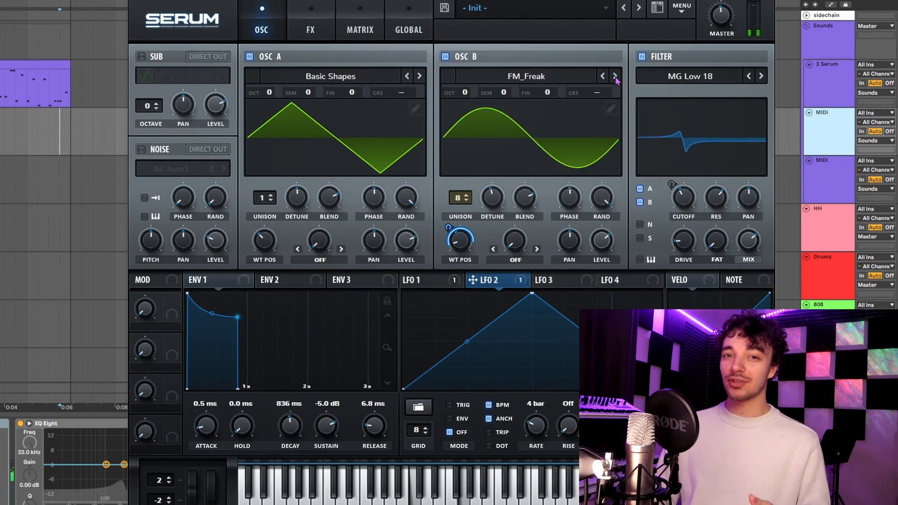
click(542, 140)
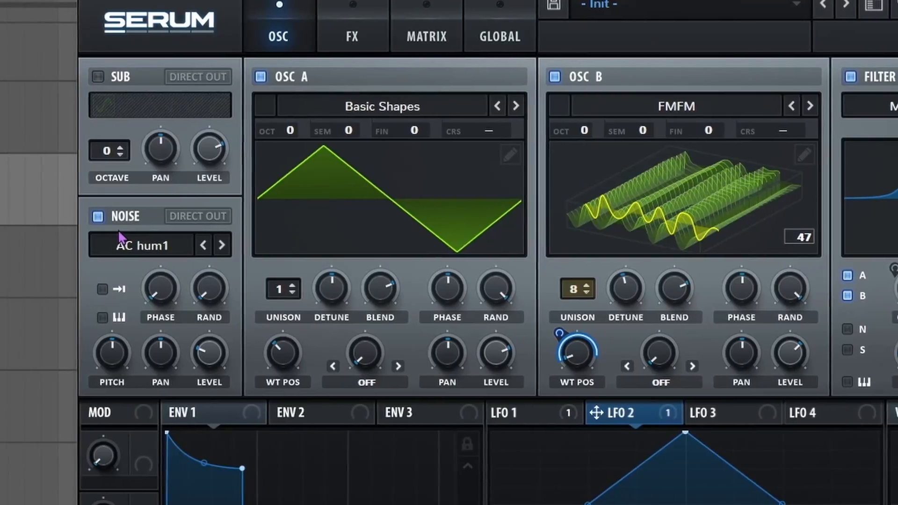
Raise the noise oscillator's phase and modulate its phase and level with LFO 1.
drag(169, 290, 187, 262)
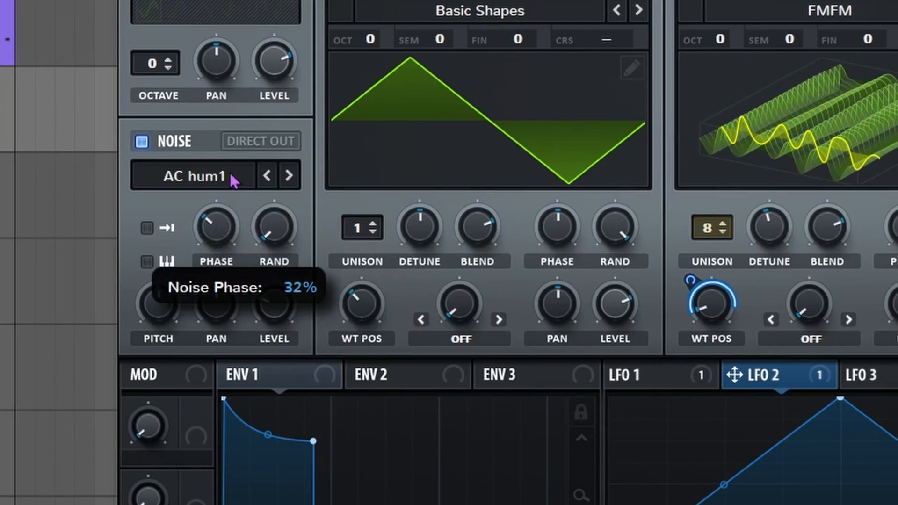
drag(231, 176, 254, 85)
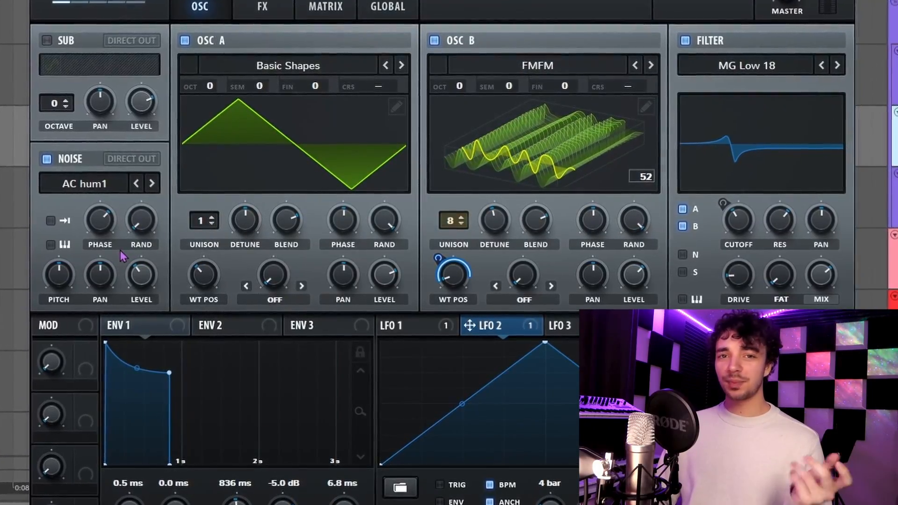
drag(96, 217, 139, 279)
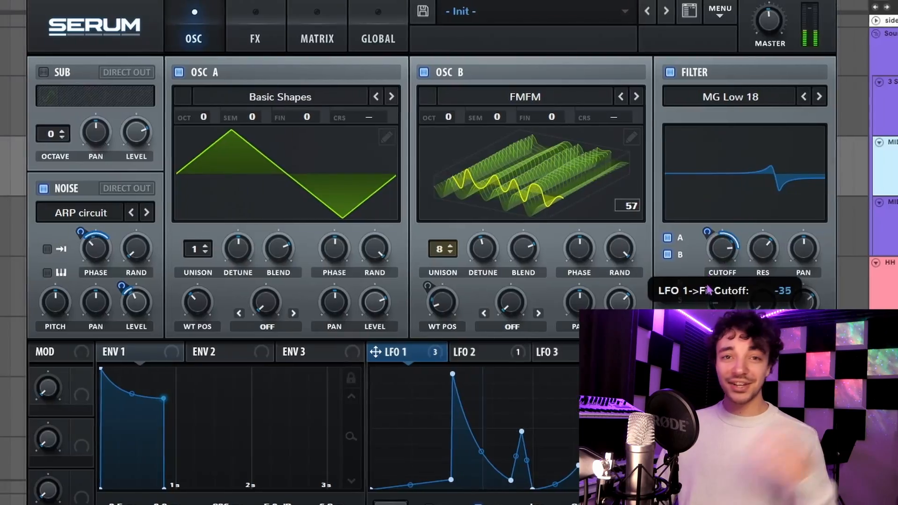
Adjust LFO 1's modulation amount on the filter cutoff.
drag(733, 276, 733, 292)
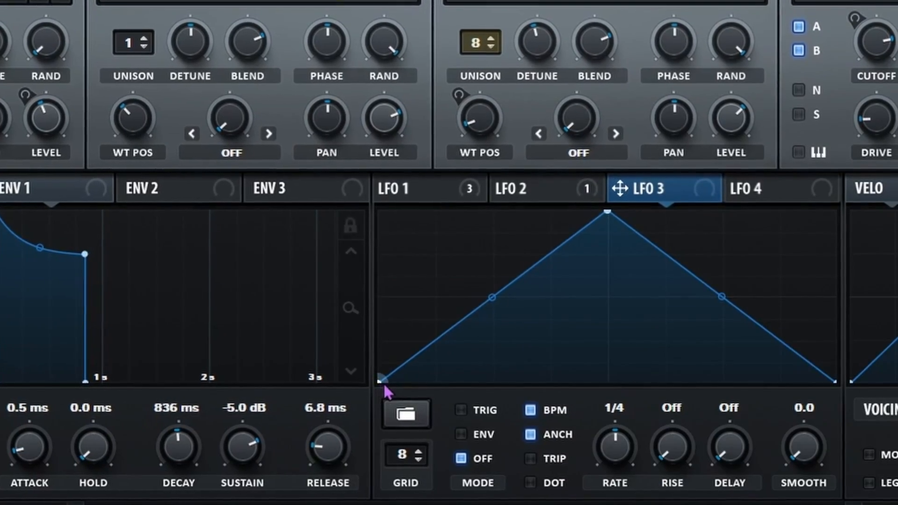
Reshape LFO 3 to start at its maximum and fall in a steep curve to zero.
drag(388, 383, 388, 214)
drag(615, 213, 601, 376)
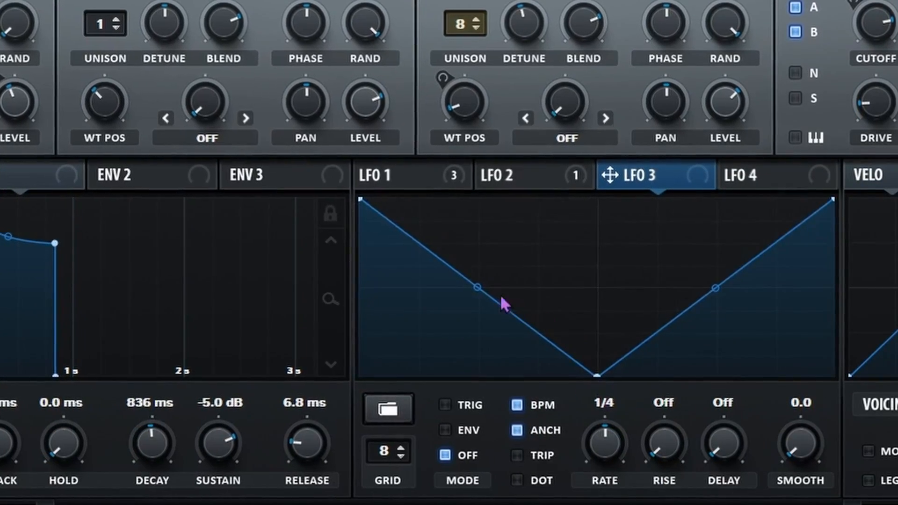
drag(470, 286, 464, 379)
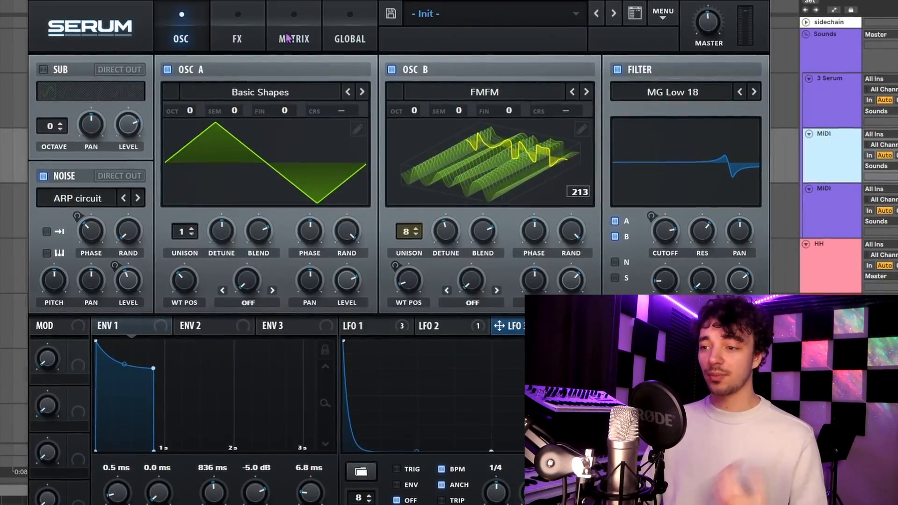
In the modulation matrix, give LFO 1's filter cutoff modulation a negative amount and make it unidirectional.
click(287, 39)
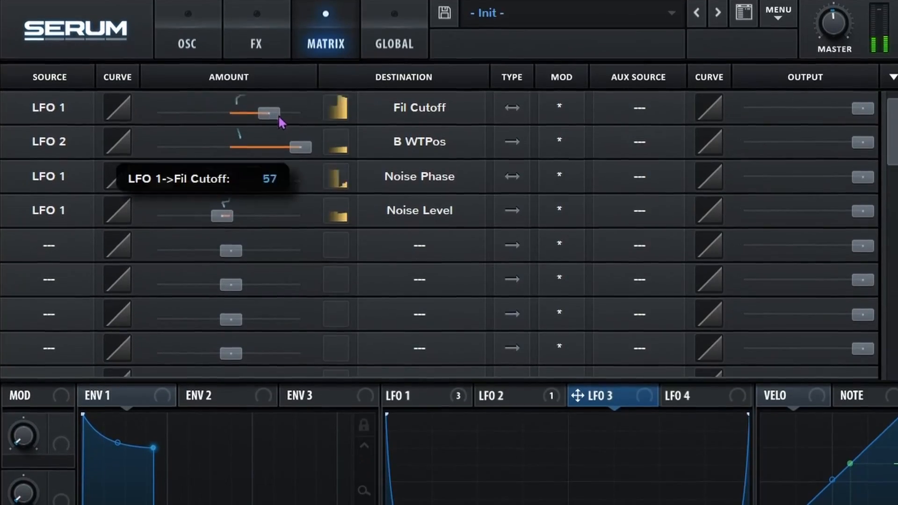
drag(253, 116, 235, 100)
click(507, 92)
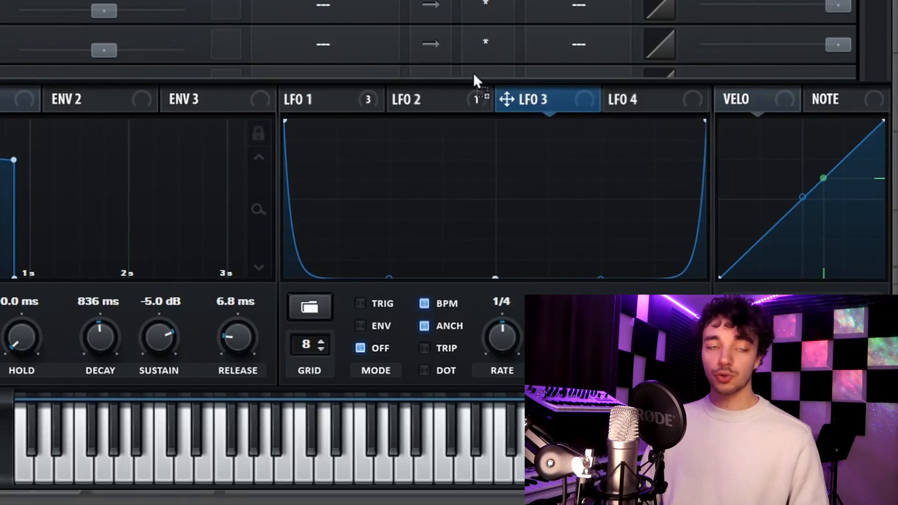
Add LFO 3 as a source in the first empty modulation slot and route it to Mast.Tun.
drag(577, 380, 72, 229)
drag(130, 194, 133, 195)
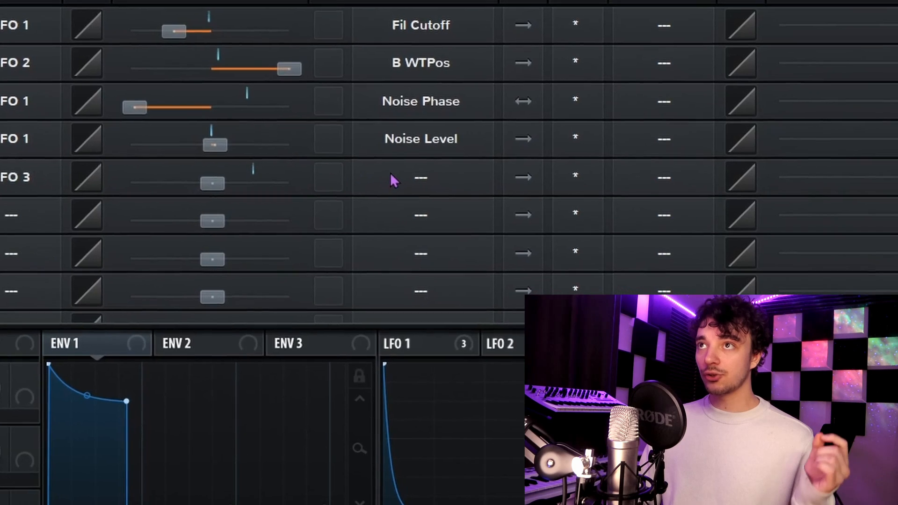
click(552, 194)
mouse_move(374, 298)
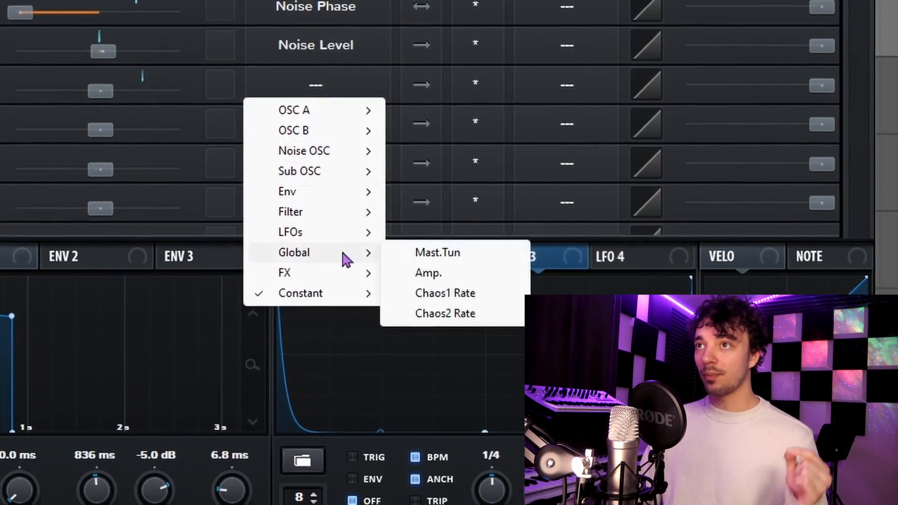
click(444, 298)
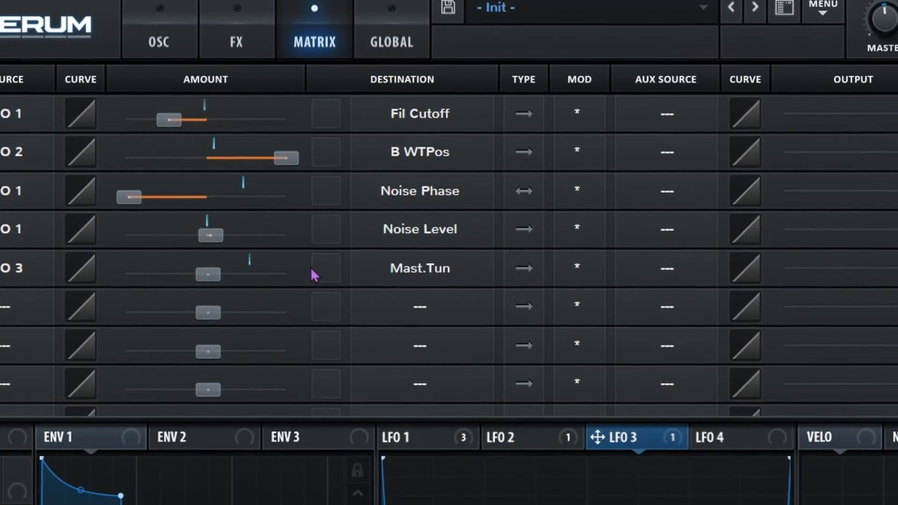
Give LFO 3's master tuning modulation a negative amount and set the LFO's rate to bar.
drag(71, 92, 46, 94)
drag(249, 271, 192, 274)
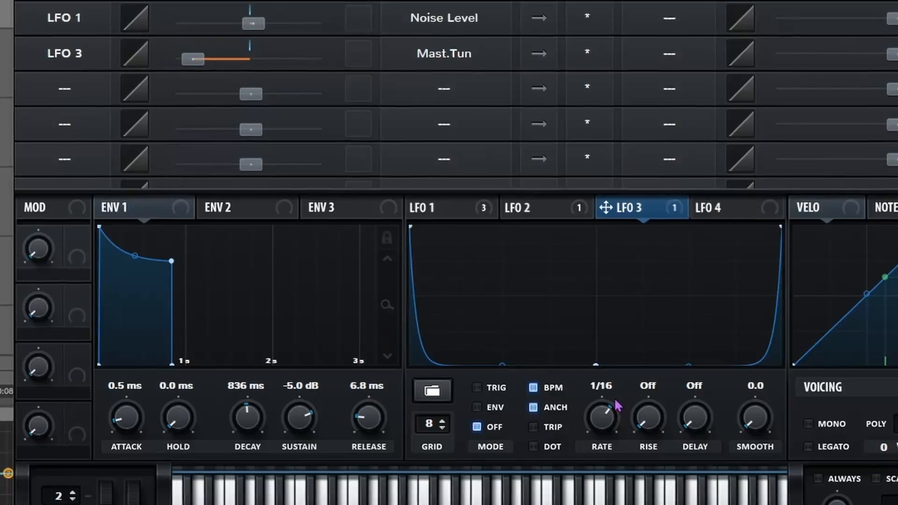
mouse_move(615, 407)
mouse_down()
mouse_move(599, 399)
mouse_move(597, 413)
mouse_move(611, 411)
mouse_up()
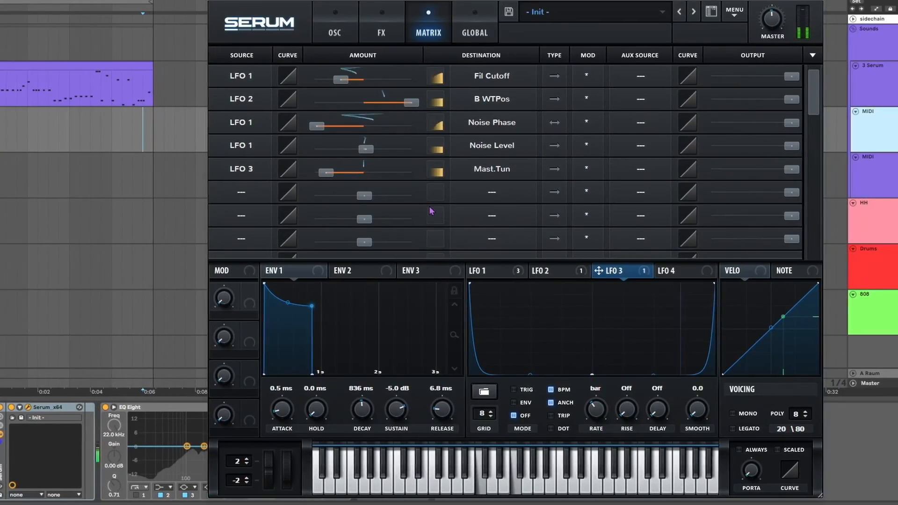
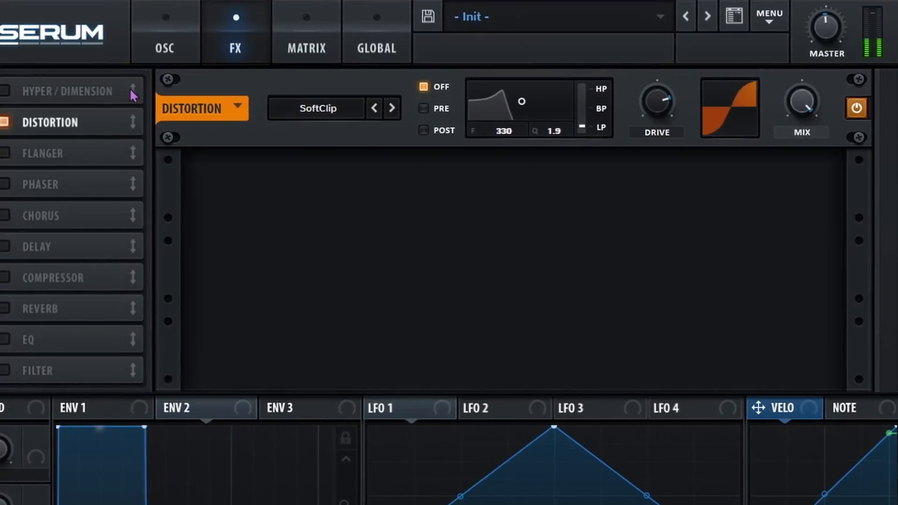
Lower oscillator B's random phase and return to the effects page.
click(175, 26)
drag(294, 138, 337, 99)
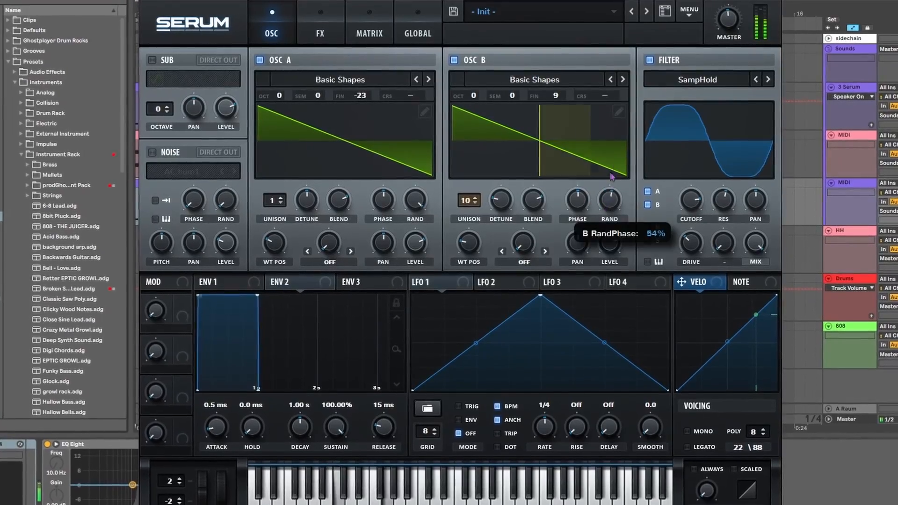
drag(610, 177, 602, 234)
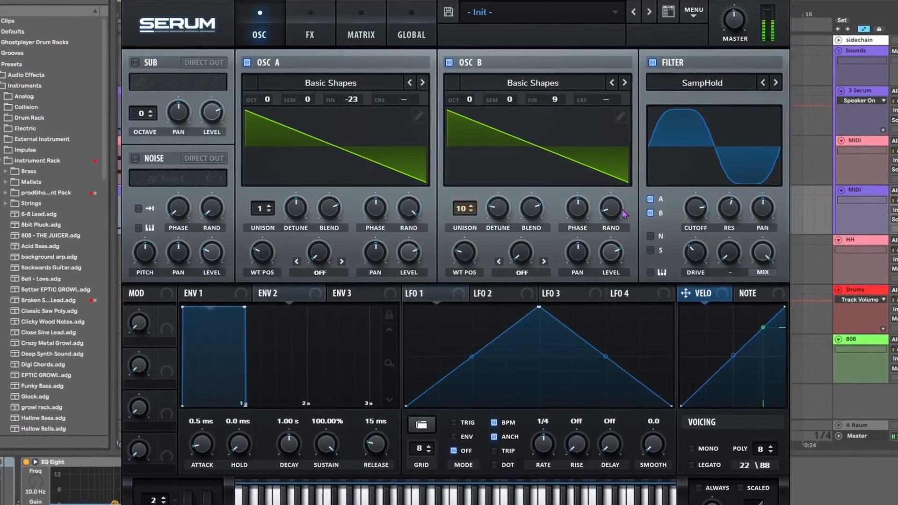
click(323, 23)
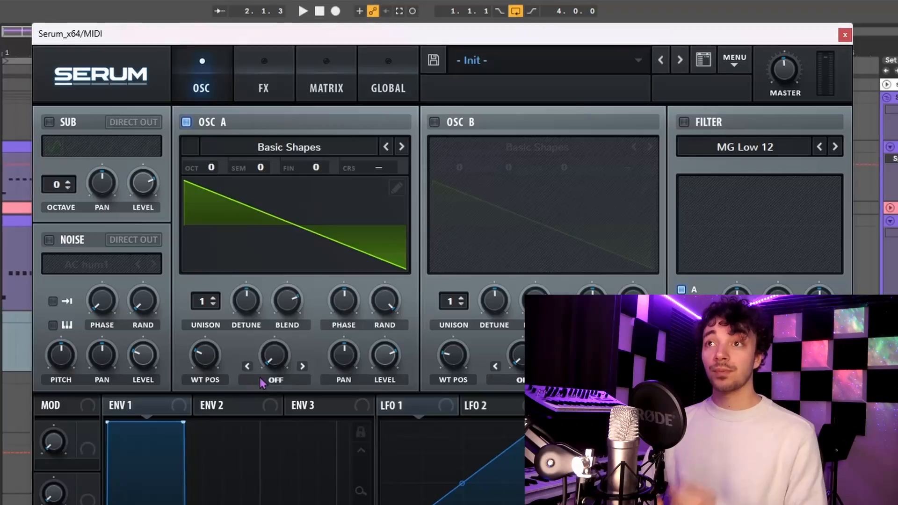
Set oscillator A's warp mode to PWM and sweep the warp amount up to 100%.
click(274, 375)
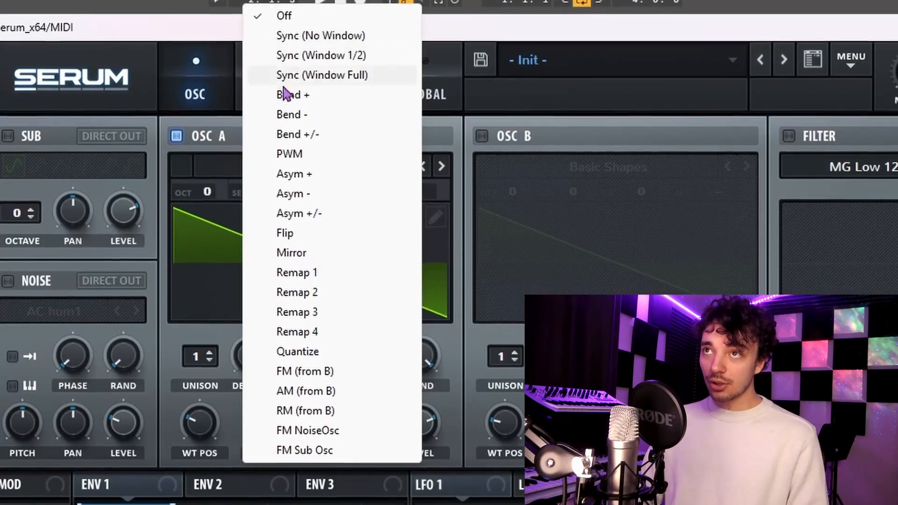
click(294, 150)
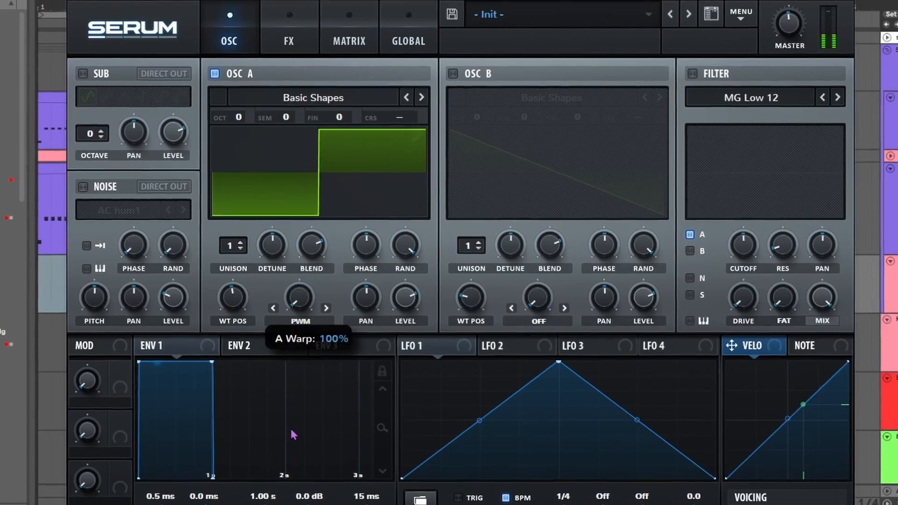
mouse_move(297, 282)
mouse_down()
mouse_move(298, 309)
mouse_move(291, 262)
mouse_move(286, 292)
mouse_up()
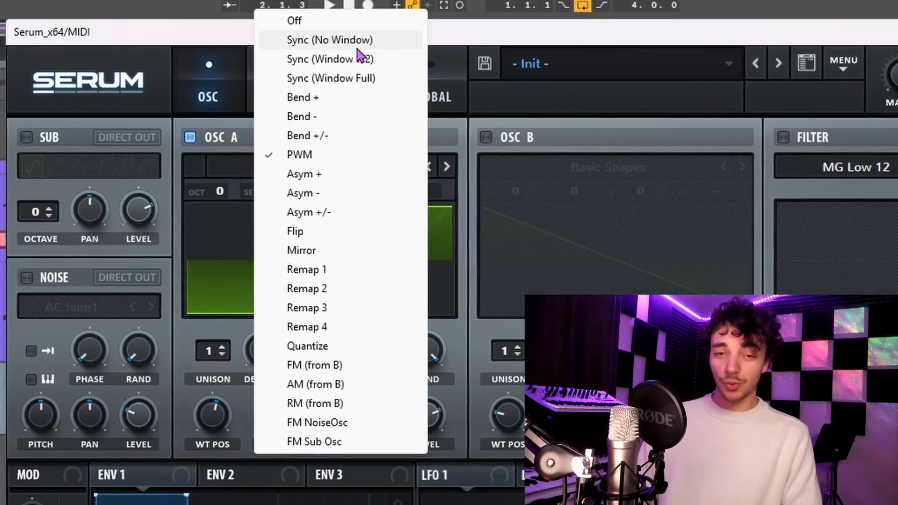
Try oscillator A's Sync (No Window) and Bend +/- warp modes, sweeping the amount in each.
click(361, 46)
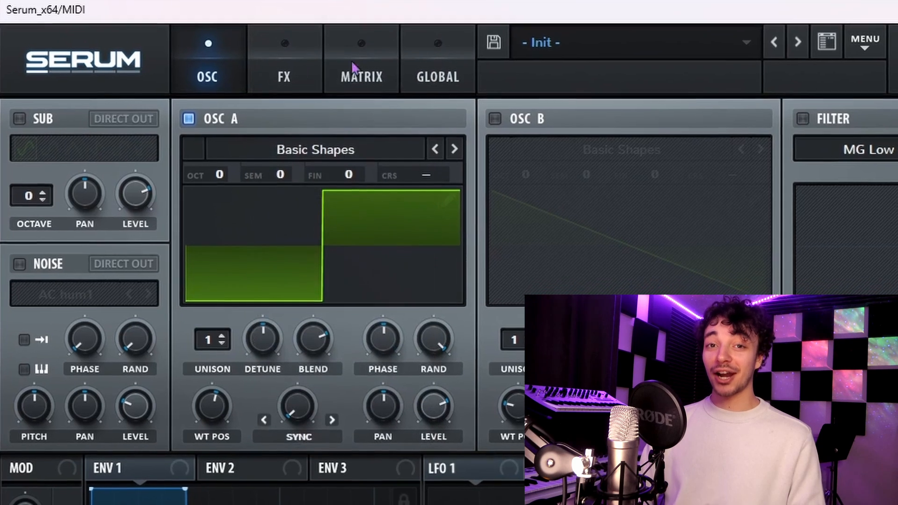
drag(301, 347, 313, 236)
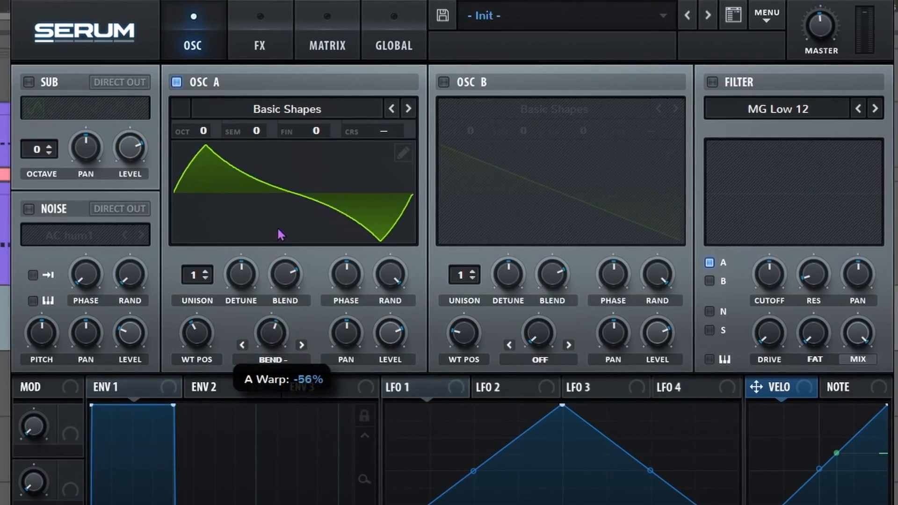
drag(278, 228, 283, 300)
Switch oscillator A's warp mode to Asym +/- and sweep its amount.
click(275, 360)
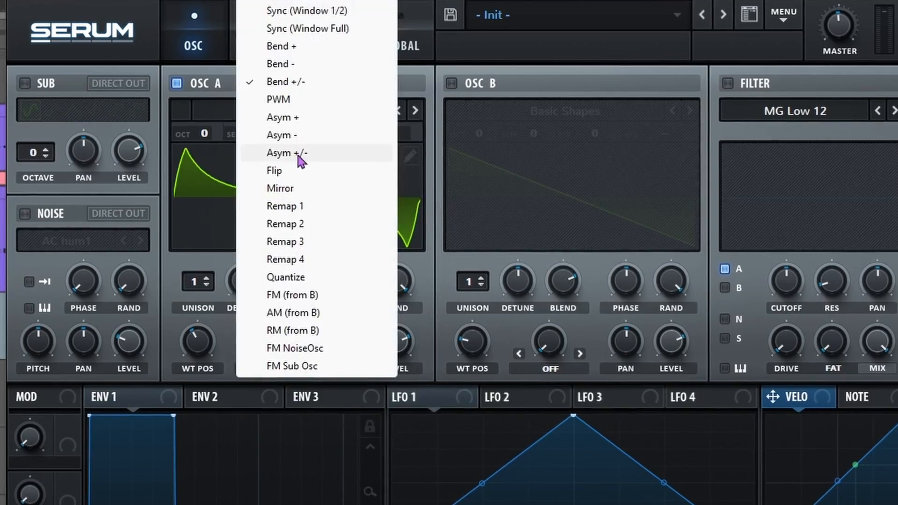
click(297, 155)
drag(273, 340, 291, 320)
Switch oscillator A's warp mode to Flip and sweep its amount.
click(276, 377)
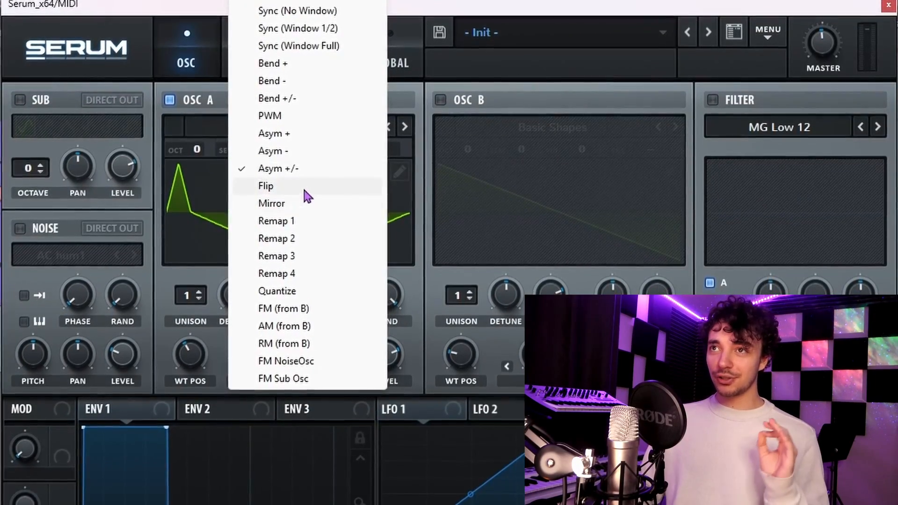
click(306, 194)
drag(264, 353, 292, 305)
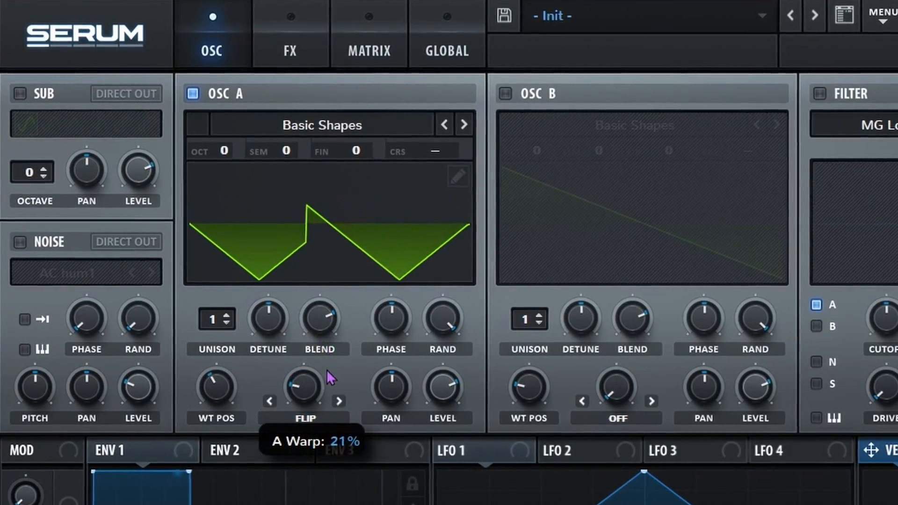
Try oscillator A's Mirror and Remap 1 warp modes, sweeping the warp amount in each.
click(340, 401)
mouse_move(311, 386)
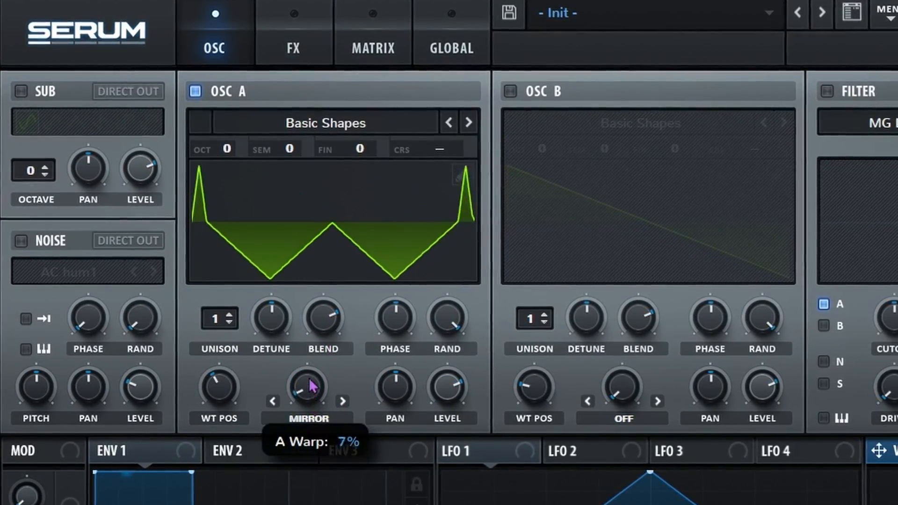
drag(316, 338, 356, 378)
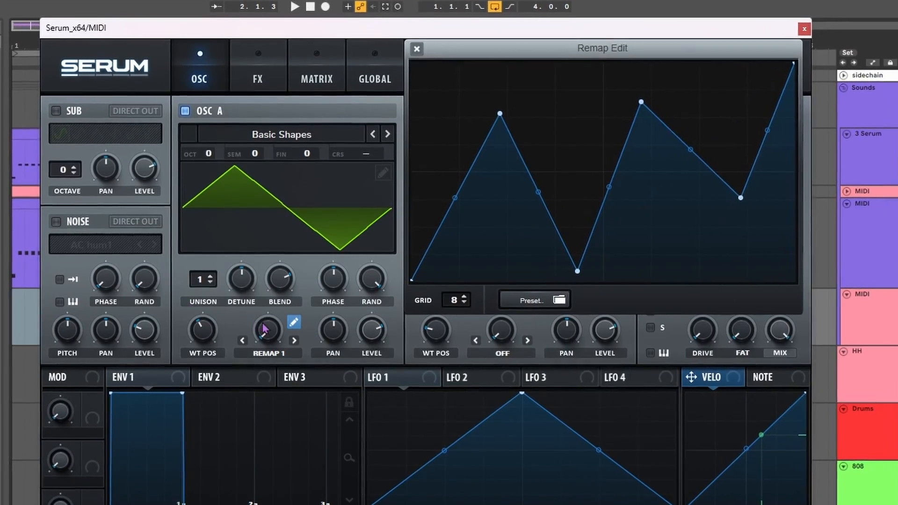
drag(268, 330, 296, 167)
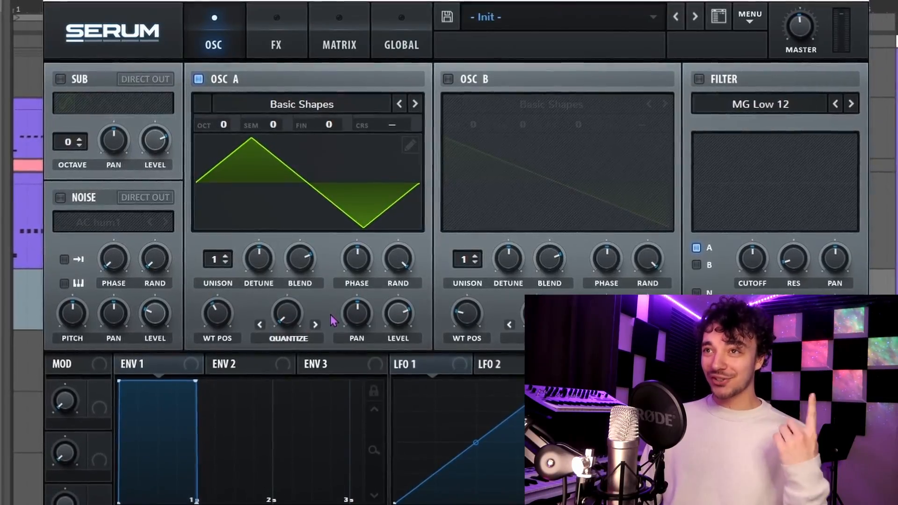
Raise the amount of oscillator A's Quantize warp to turn the waveform into steps.
drag(292, 322, 305, 259)
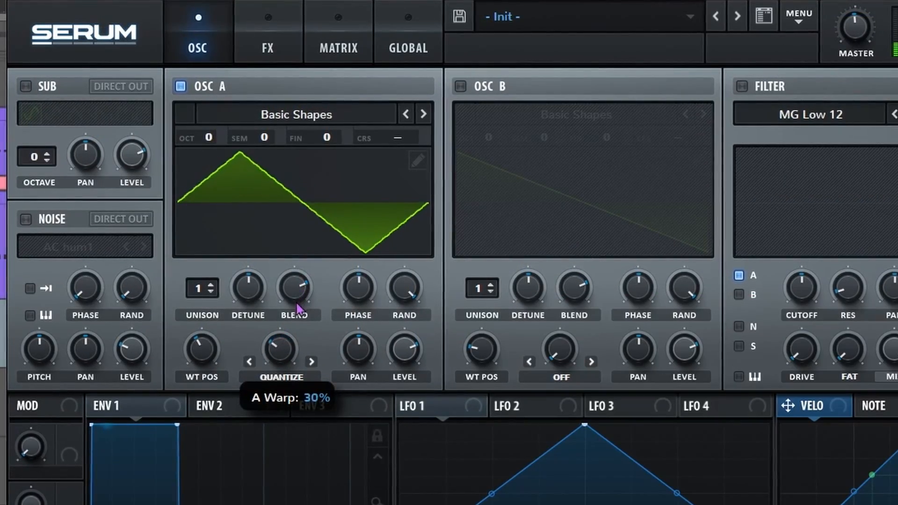
drag(300, 247, 307, 205)
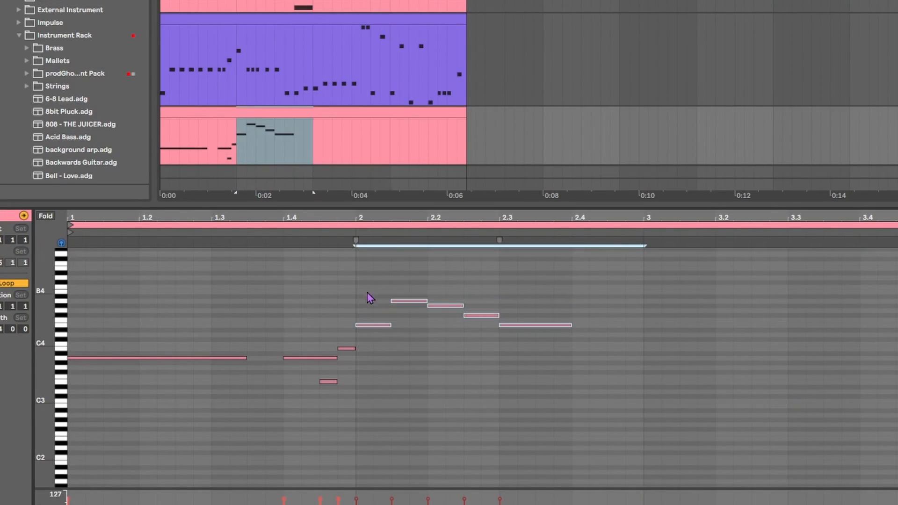
Select the melody notes in the clip's second bar and fine-tune the track's Quantize warp amount on oscillator A during playback.
drag(363, 292, 425, 324)
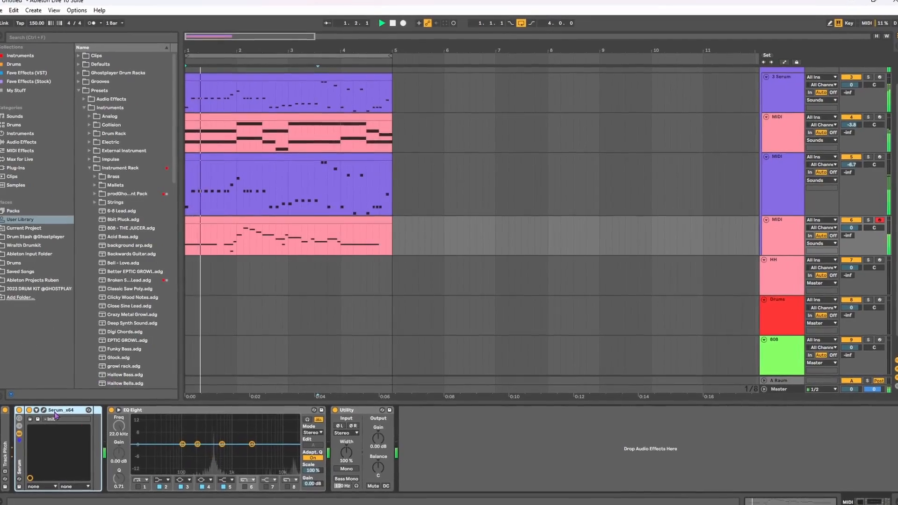
click(34, 414)
drag(292, 312, 273, 346)
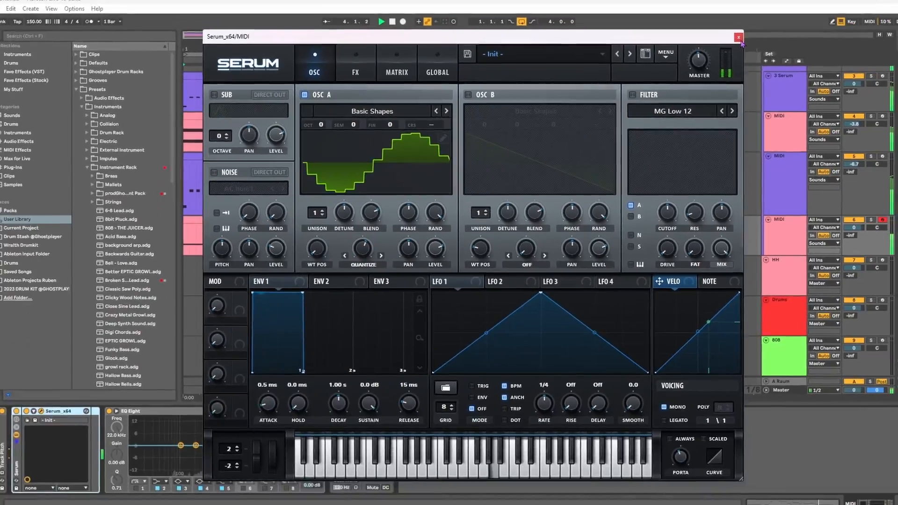
click(739, 38)
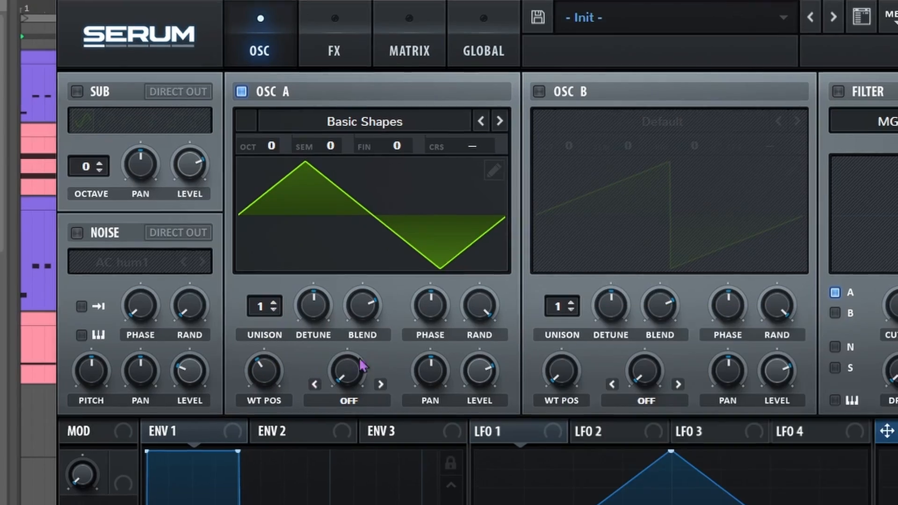
Set oscillator A's warp mode to FM Sub Osc and use a square-wave sub oscillator with its level at zero as modulator.
click(320, 386)
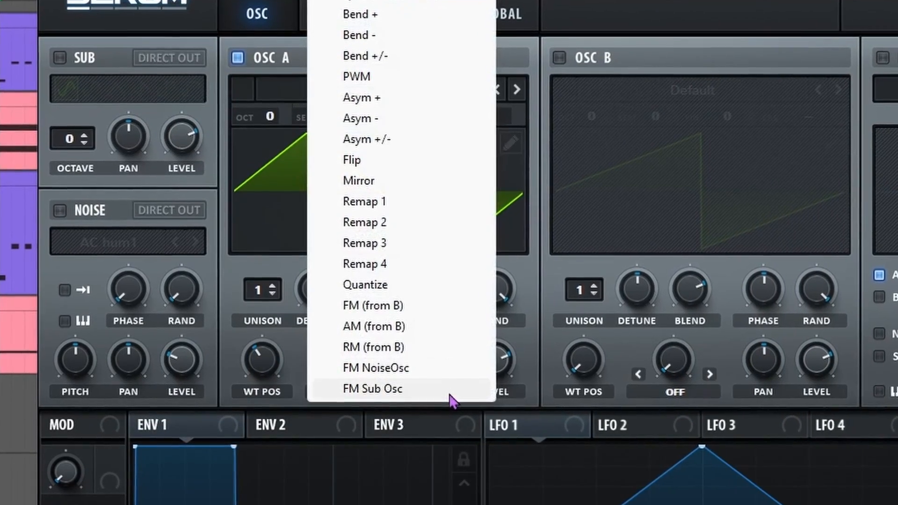
click(439, 392)
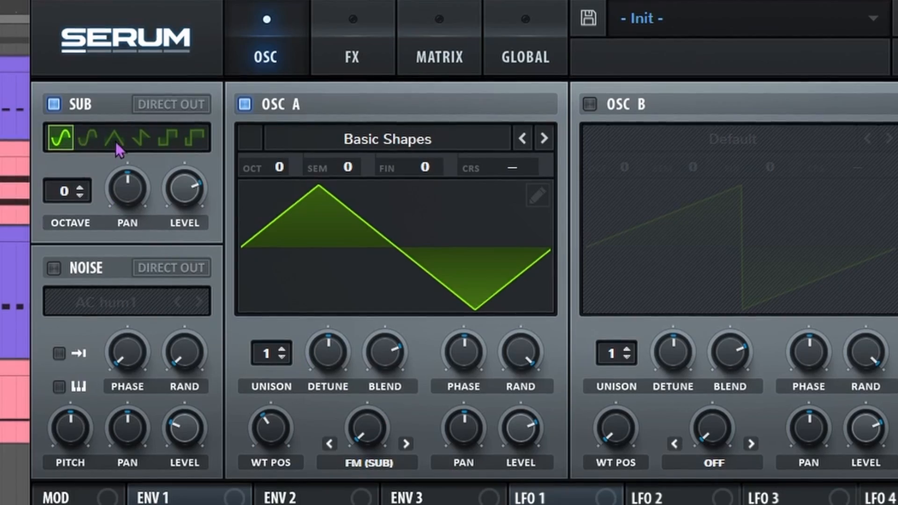
click(167, 138)
mouse_move(186, 227)
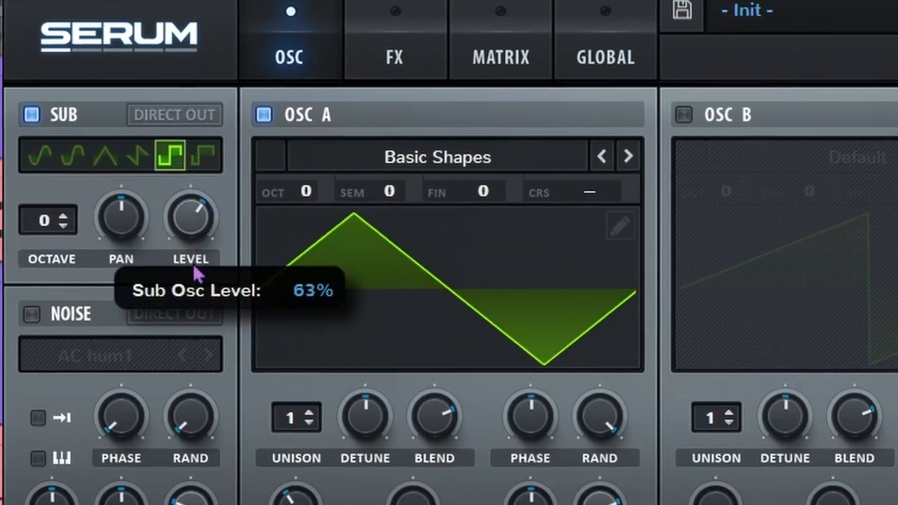
drag(194, 267, 193, 503)
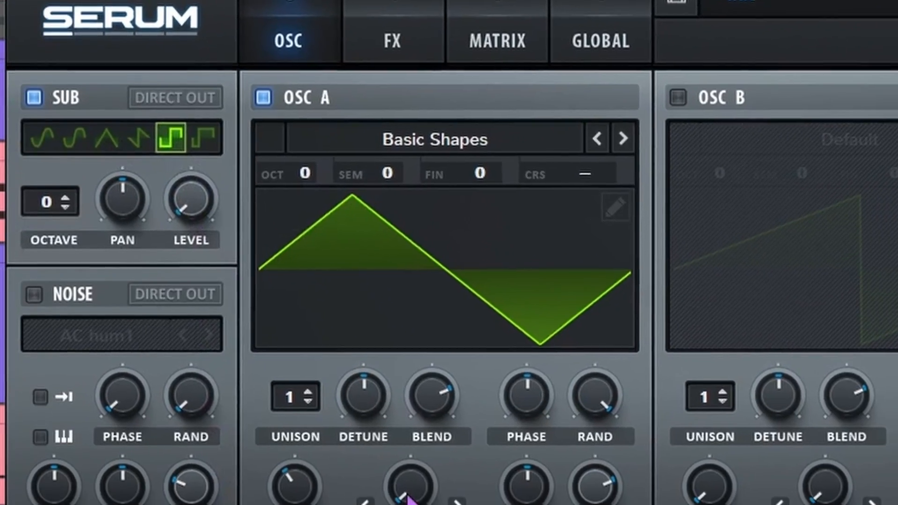
Set the sub oscillator to octave -2 and oscillator A to octave -1, sweeping the FM (Sub) warp amount.
drag(410, 501, 410, 496)
drag(377, 434, 354, 328)
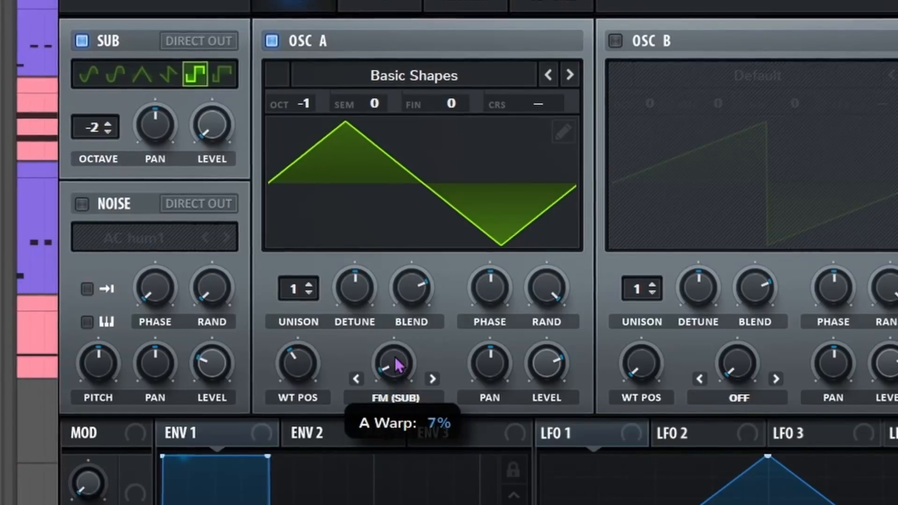
drag(396, 365, 415, 285)
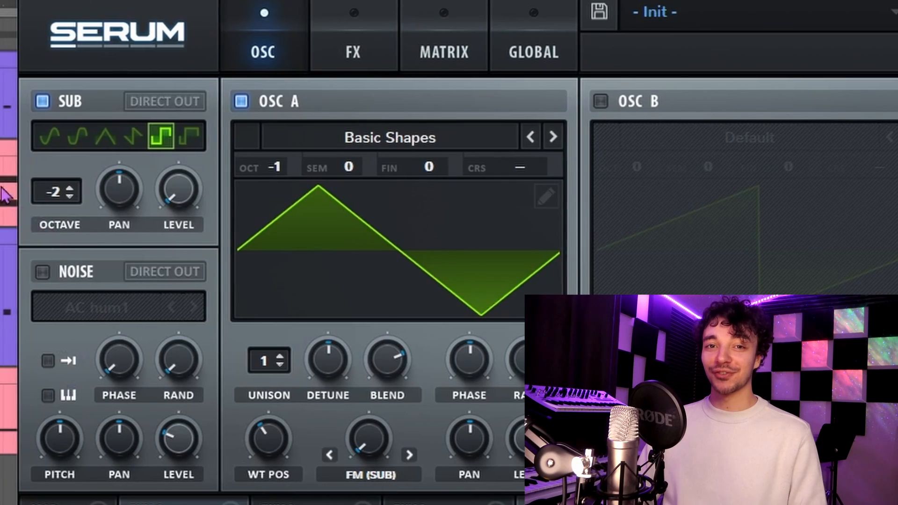
Set the sub oscillator to octave -3 and oscillator A to octave 0, and adjust the FM (Sub) warp amount.
drag(52, 192, 57, 344)
drag(376, 432, 380, 349)
drag(286, 163, 295, 144)
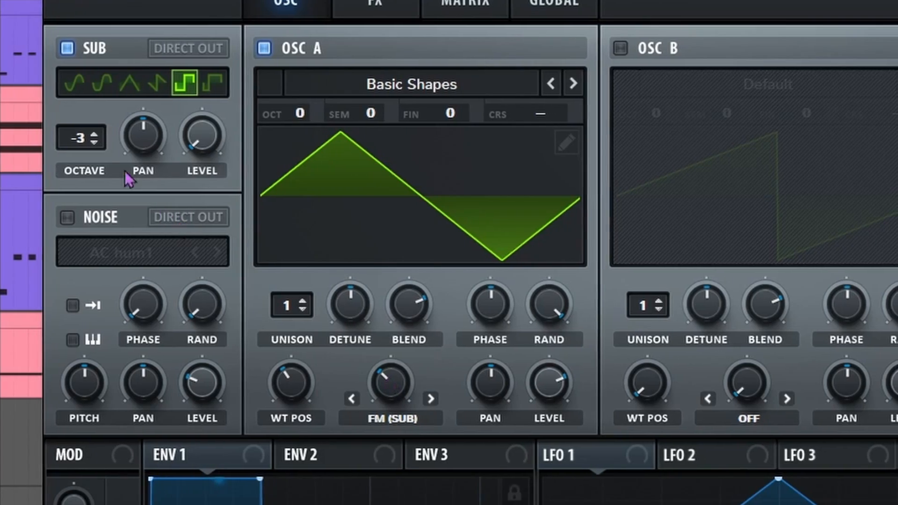
click(103, 142)
drag(399, 387, 349, 423)
Turn on oscillator B and open its choice of warp modes.
click(724, 418)
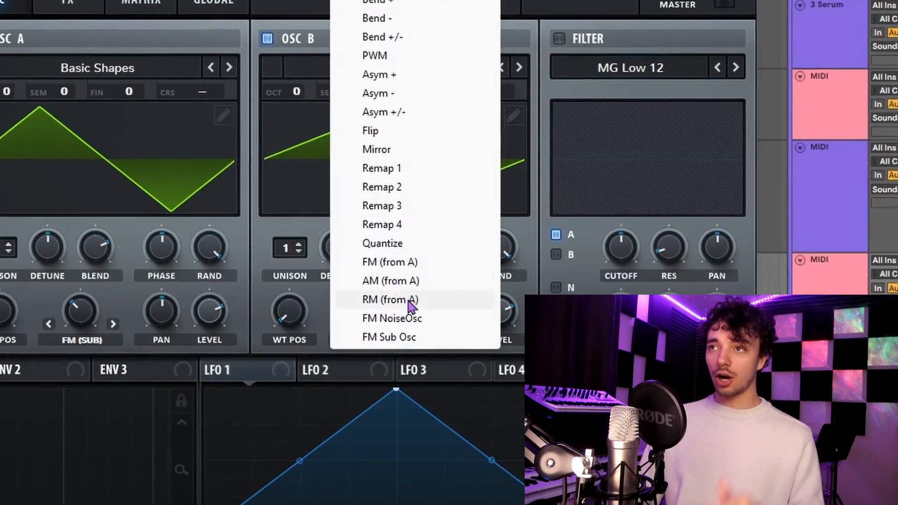